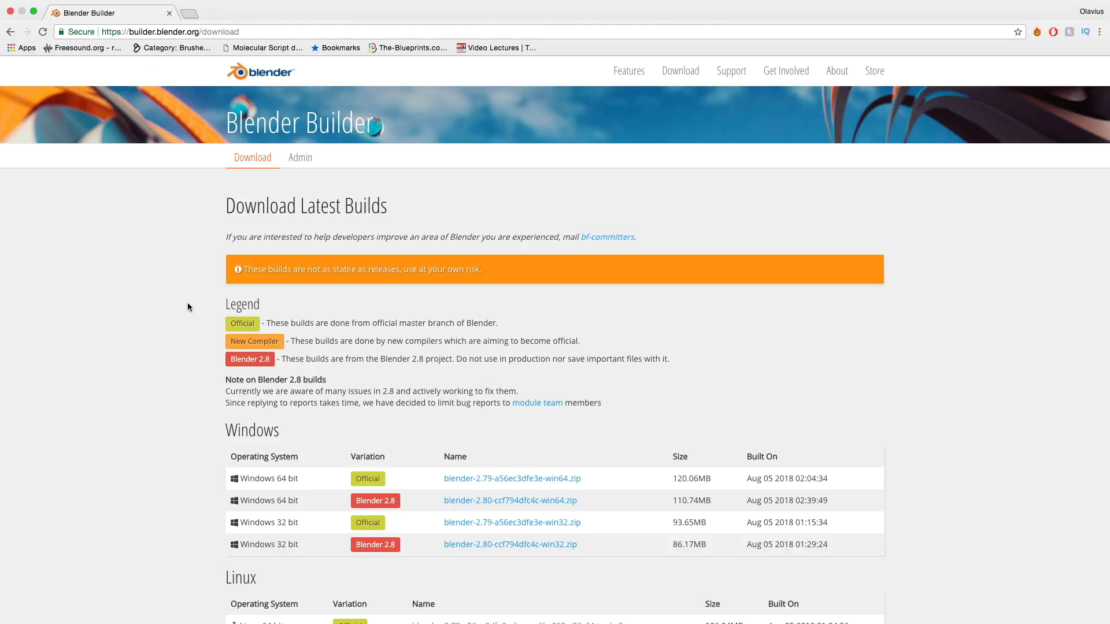
# Step: Set Eevee sampling to 200 viewport samples and 300 render samples
pyautogui.scroll(-5, 189, 359)
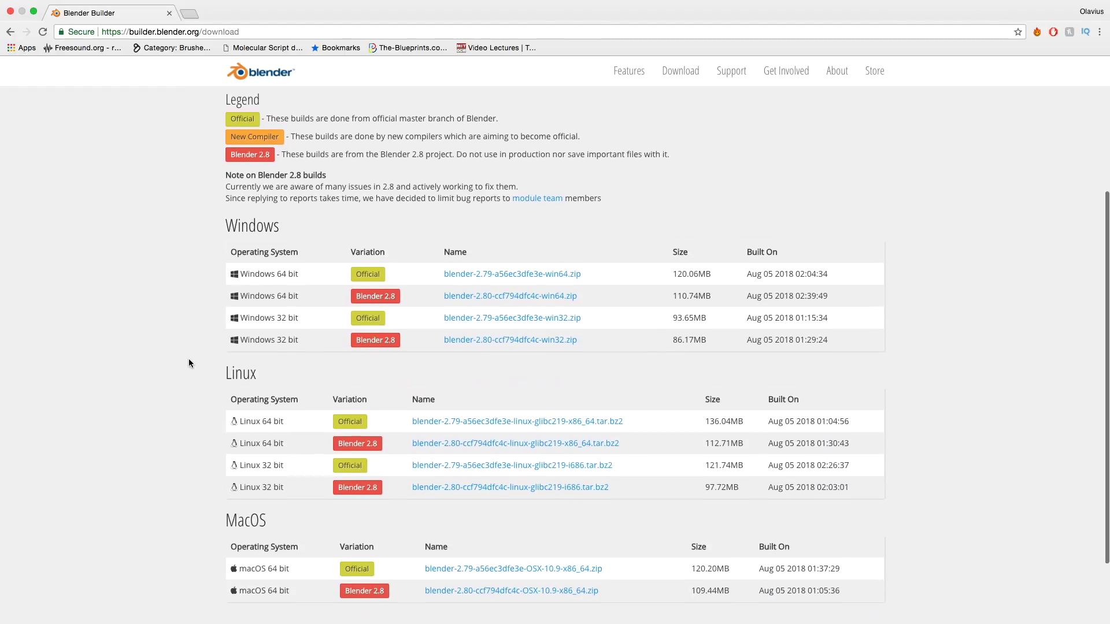
pyautogui.scroll(-2, 189, 362)
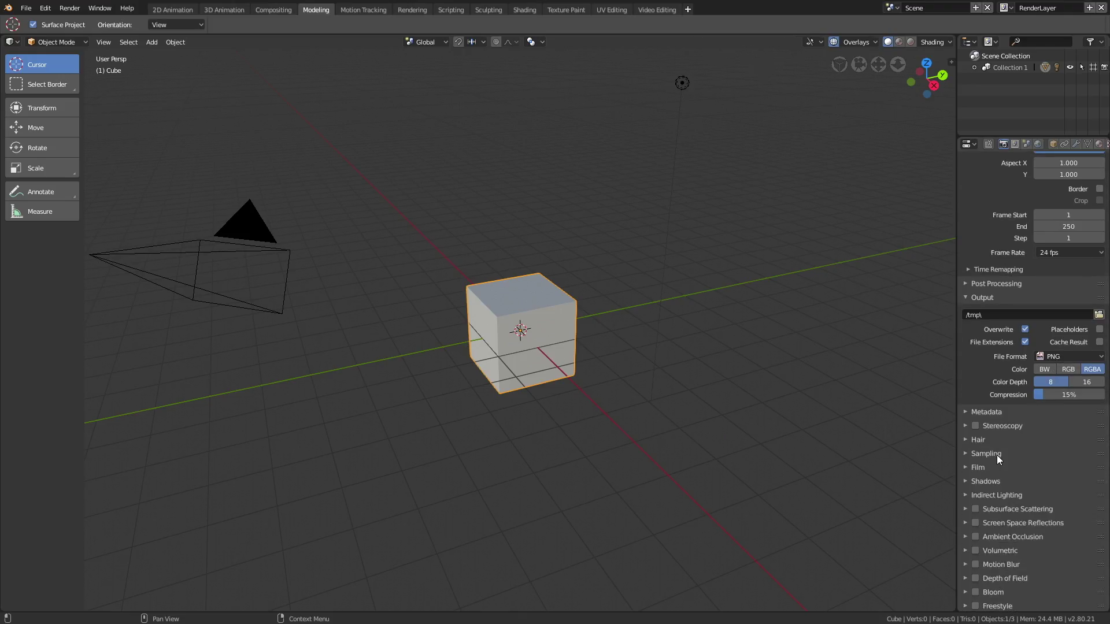
pyautogui.click(997, 454)
pyautogui.click(1061, 470)
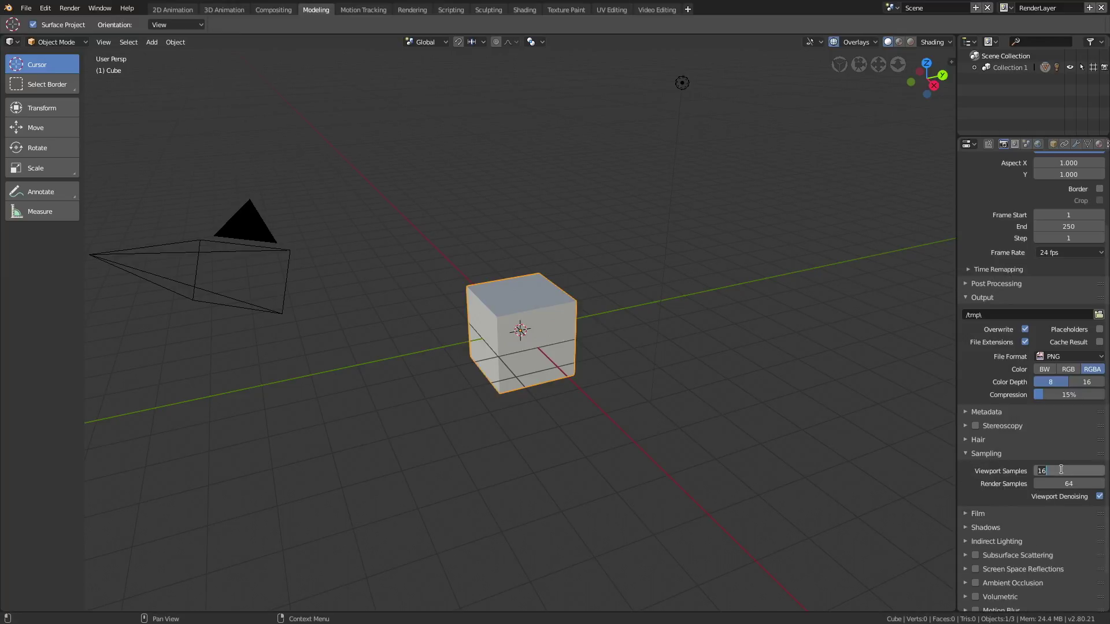
pyautogui.write('200')
pyautogui.press('Return')
pyautogui.click(1069, 484)
pyautogui.write('200')
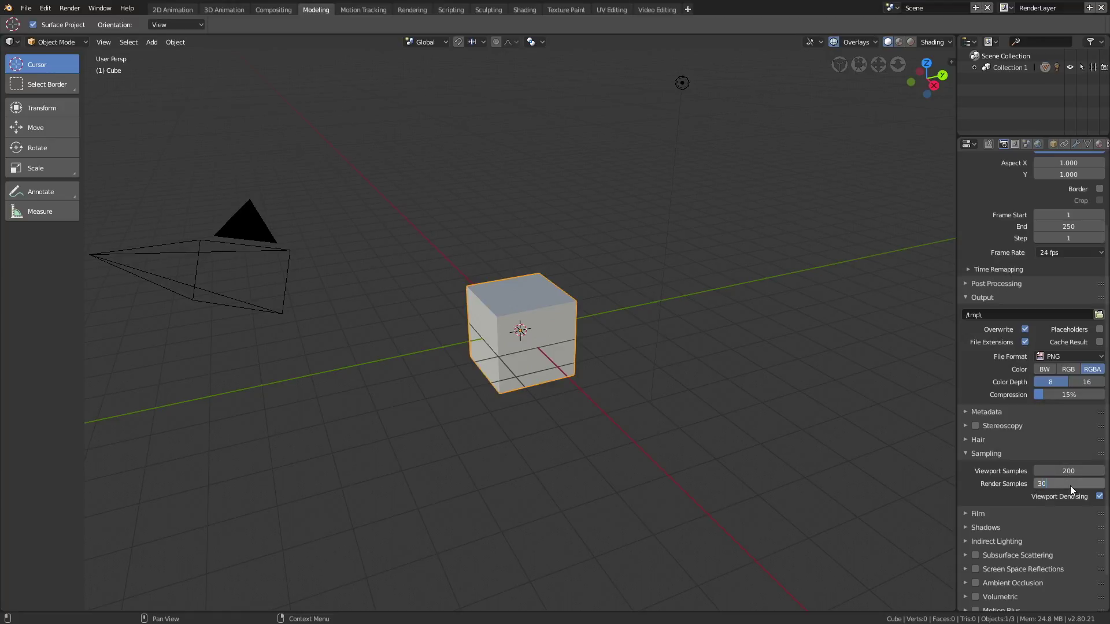
pyautogui.press('Return')
# Step: Enable Volumetrics and set its tile size to 2px
pyautogui.scroll(-2, 1032, 469)
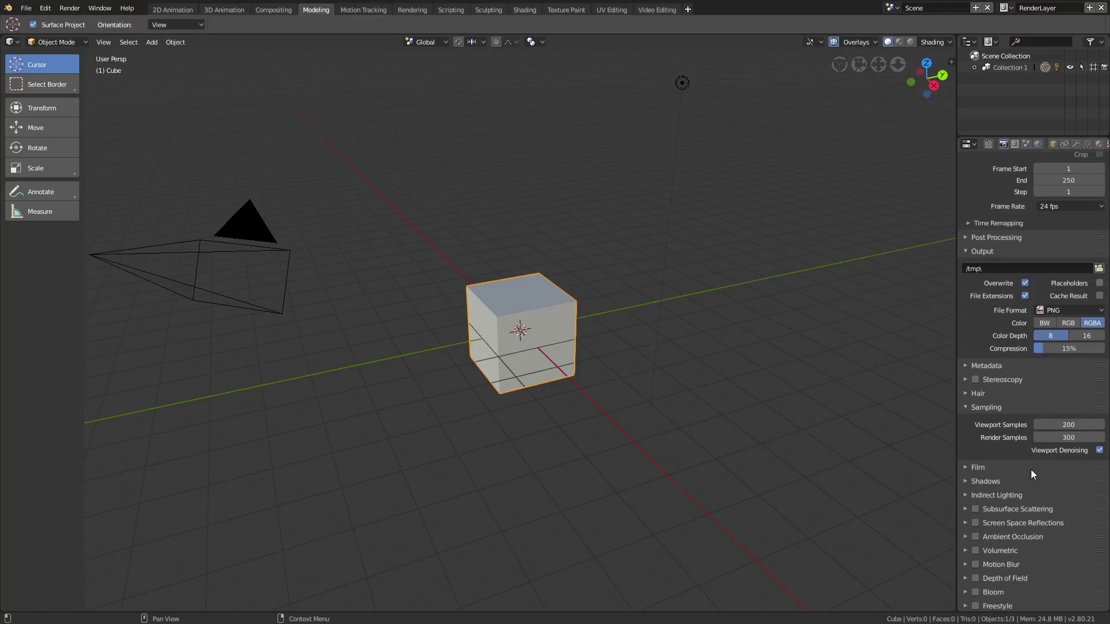
pyautogui.click(966, 550)
pyautogui.scroll(-5, 994, 549)
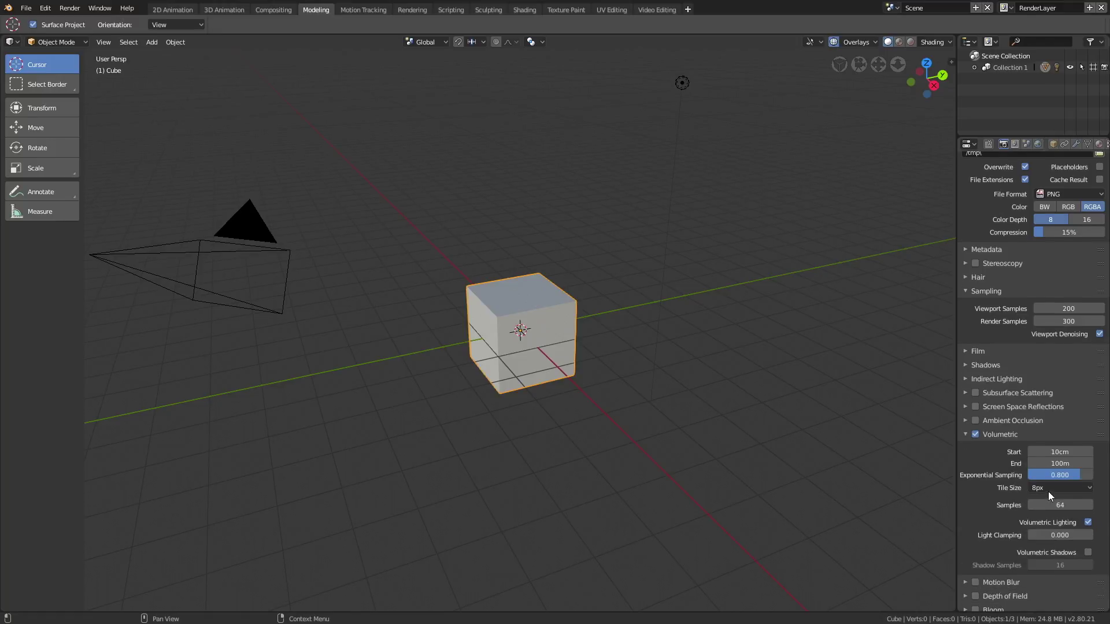
pyautogui.click(1049, 491)
pyautogui.click(1048, 468)
# Step: Enable Bloom and lower its radius to about 1.45
pyautogui.scroll(-1, 976, 501)
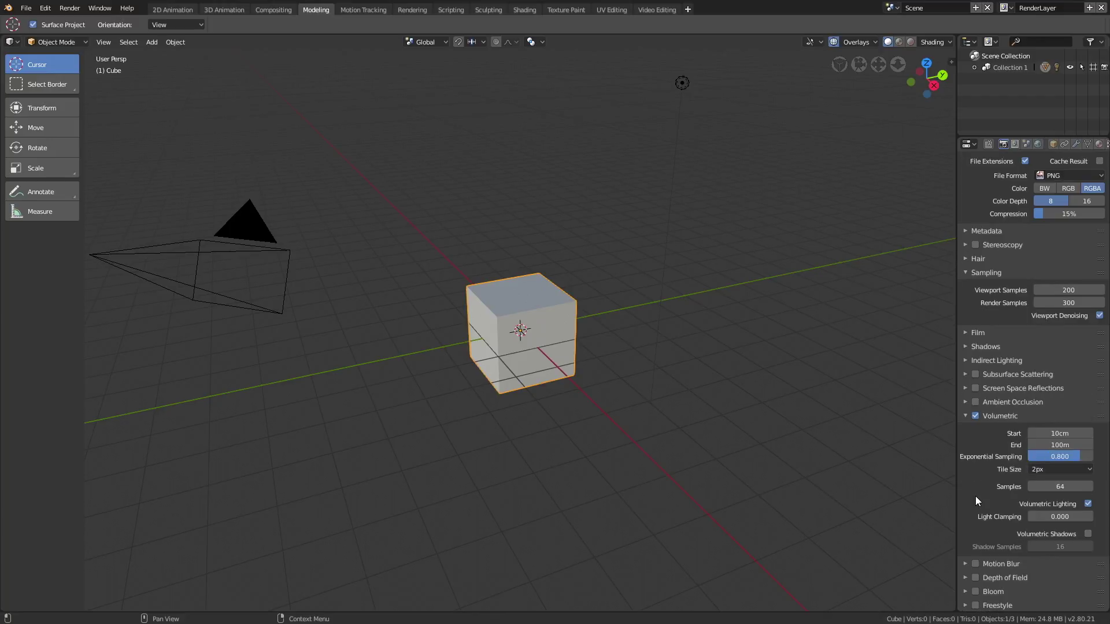
pyautogui.click(975, 591)
pyautogui.click(965, 590)
pyautogui.scroll(-4, 983, 578)
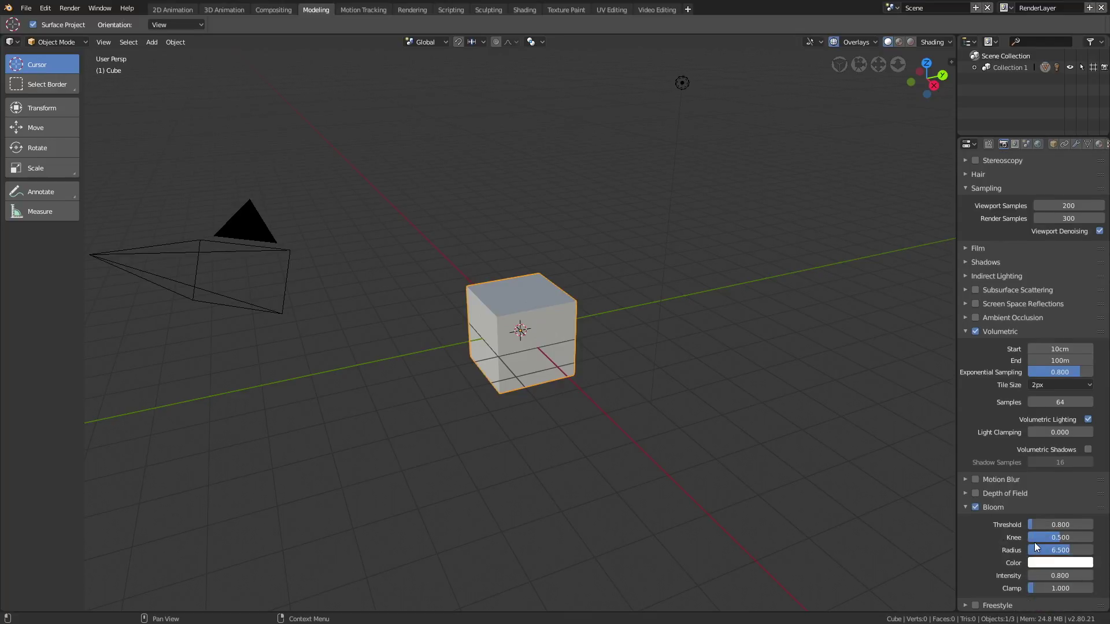
pyautogui.moveTo(1059, 548)
pyautogui.mouseDown()
pyautogui.moveTo(1022, 549)
pyautogui.moveTo(1042, 550)
pyautogui.mouseUp()
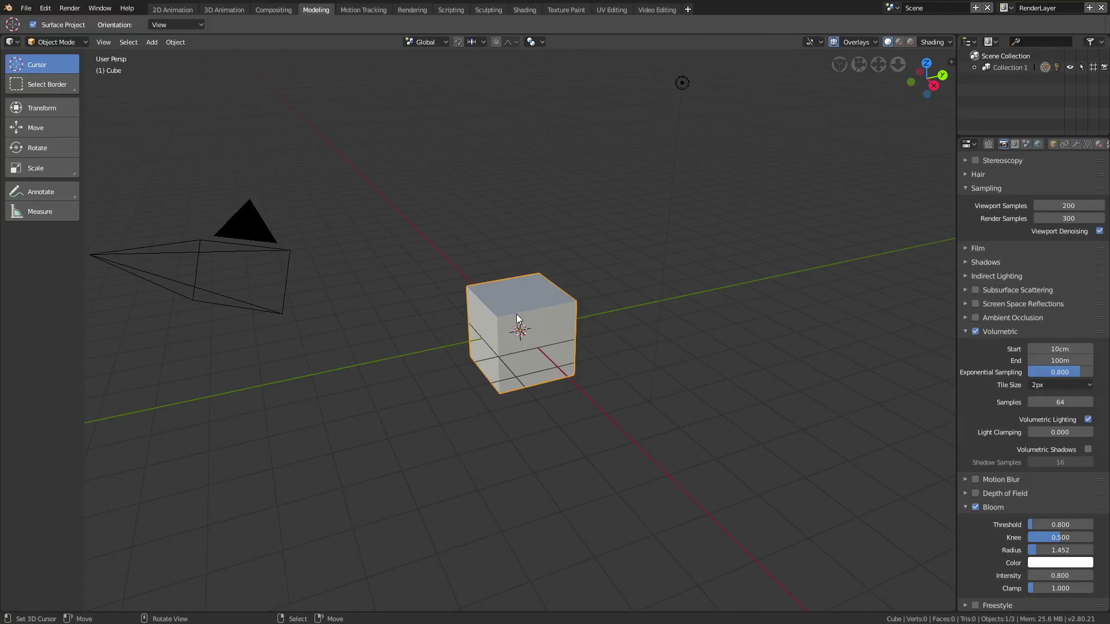
# Step: Scale the cube by 9 on X, 3.5 on Y and 8 on Z
pyautogui.scroll(-3, 516, 314)
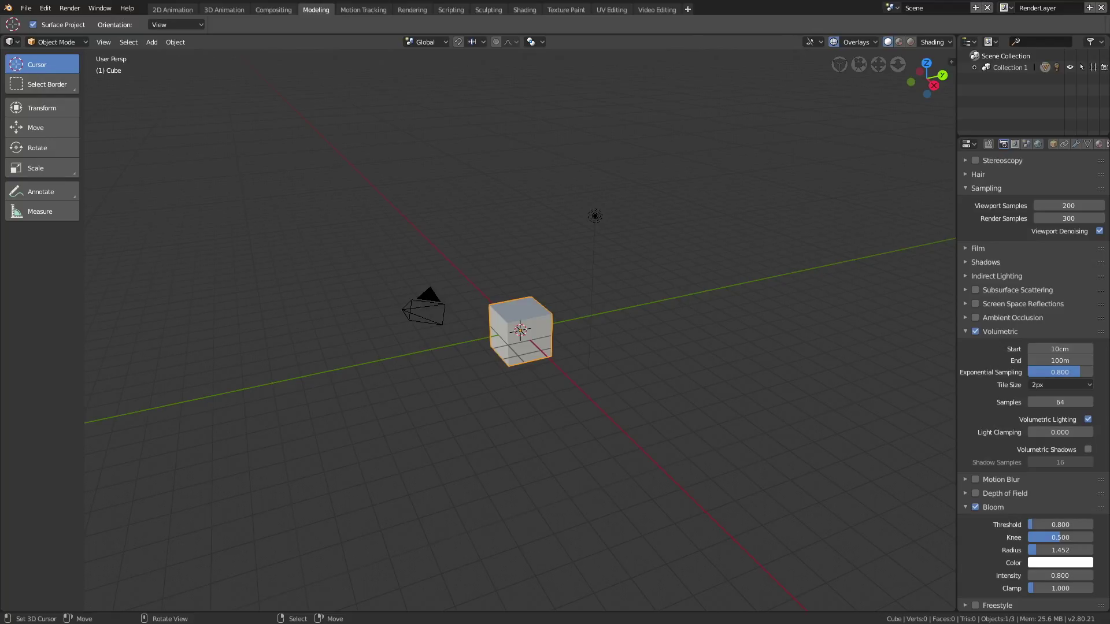
pyautogui.press('s')
pyautogui.press('x')
pyautogui.press('9')
pyautogui.press('Return')
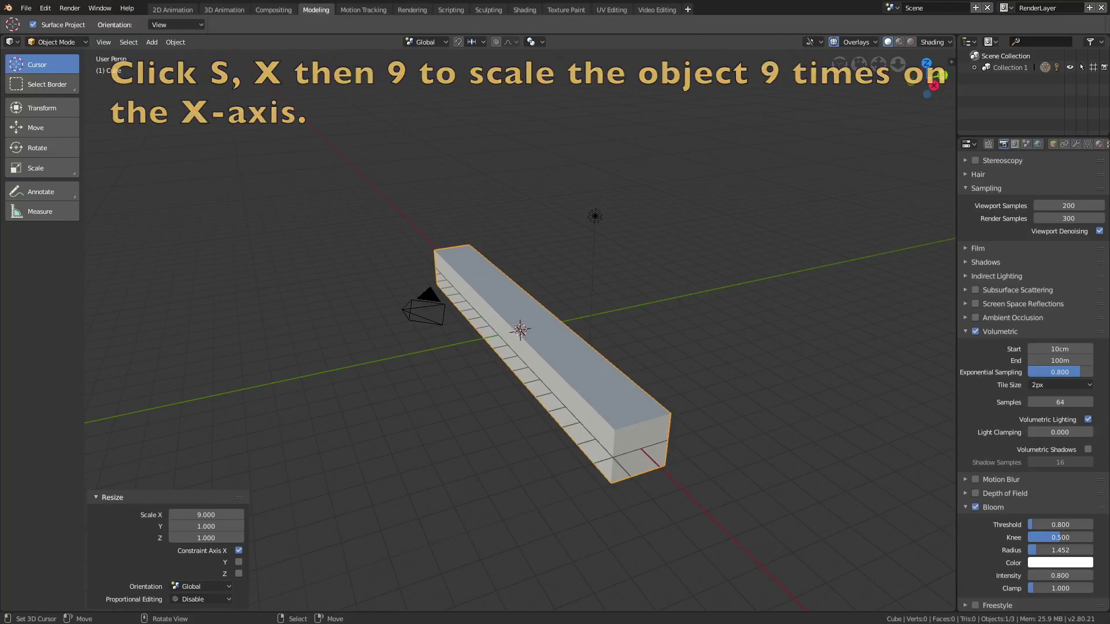
pyautogui.press('s')
pyautogui.press('y')
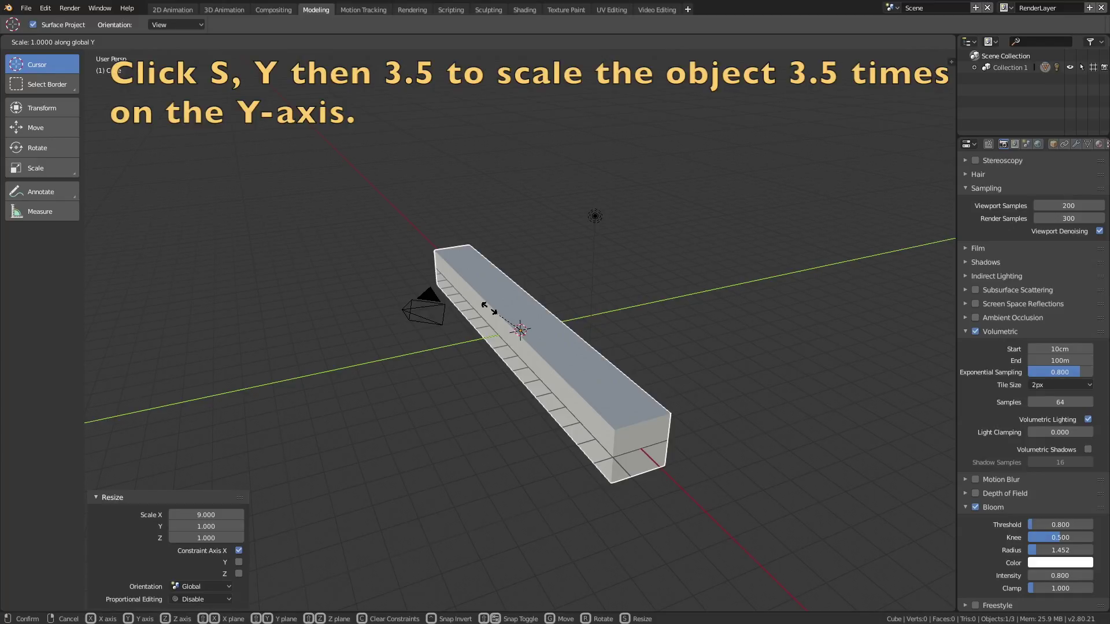
pyautogui.write('3.5')
pyautogui.press('Return')
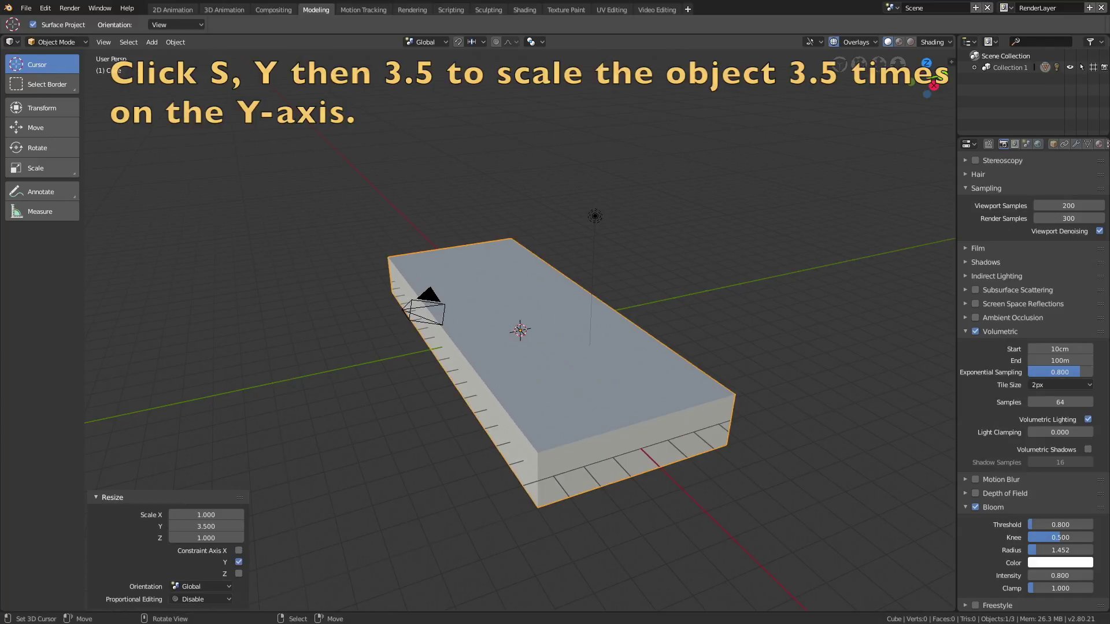
pyautogui.press('s')
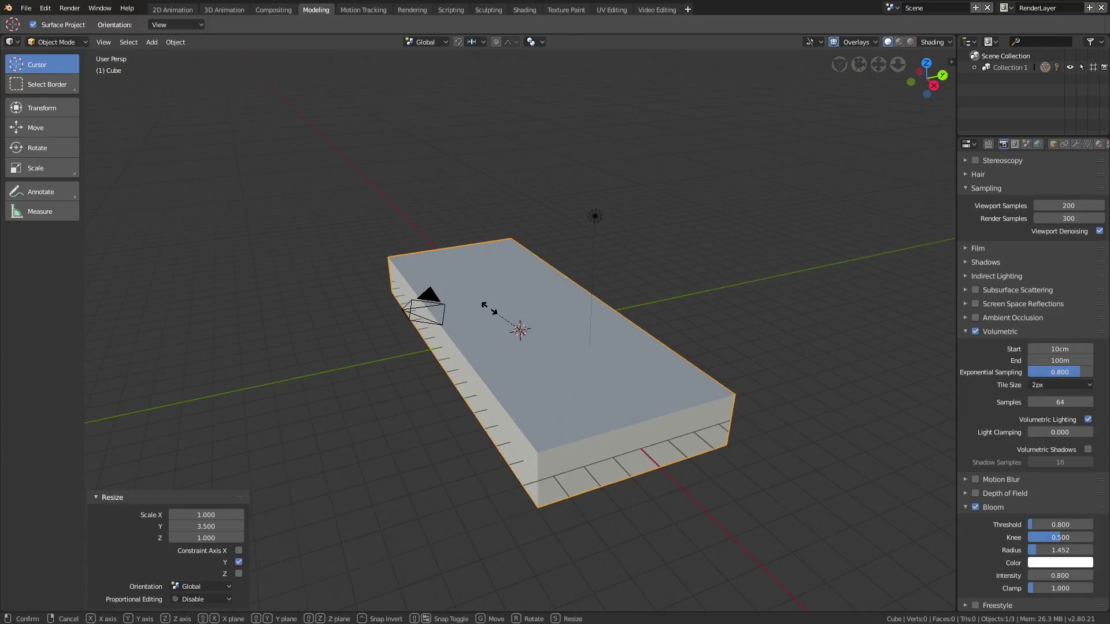
pyautogui.press('z')
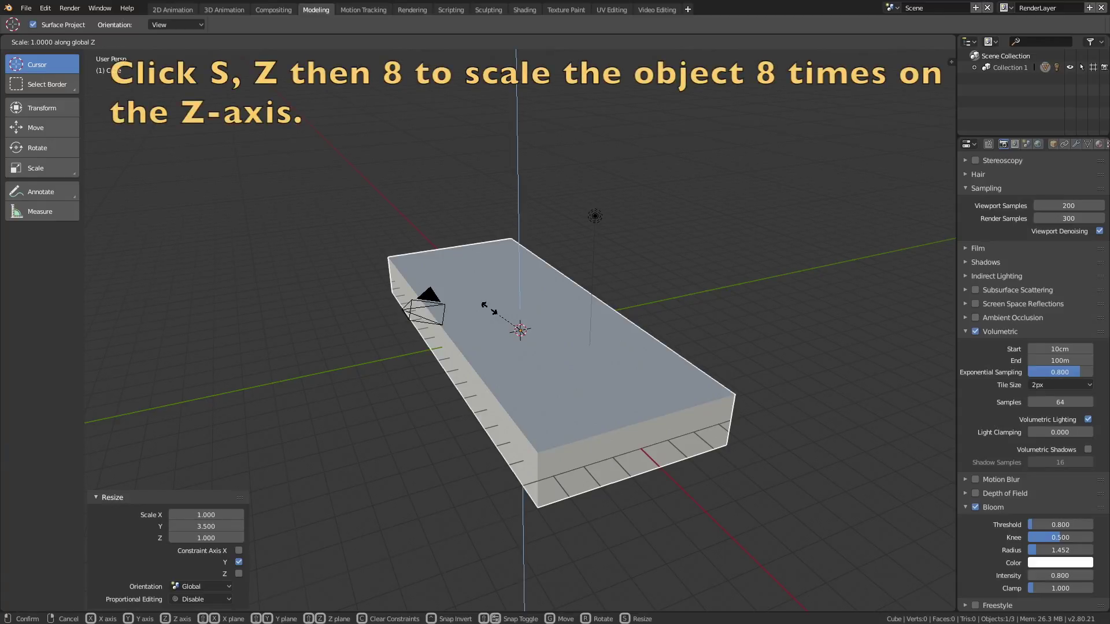
pyautogui.write('8')
pyautogui.press('Return')
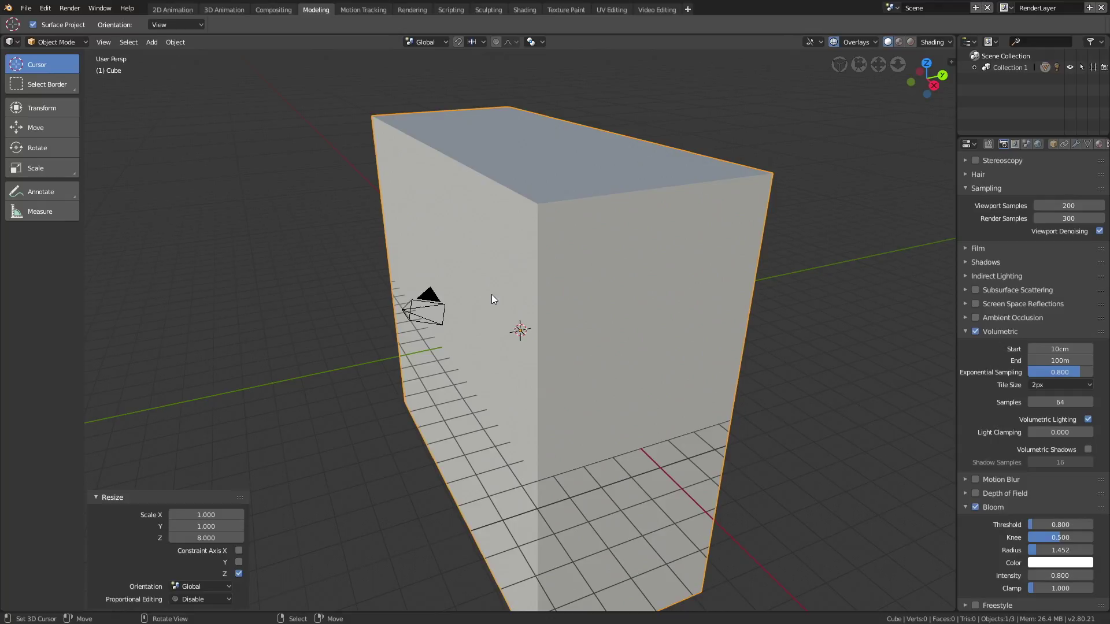
# Step: Split the 3D viewport into two areas
pyautogui.moveTo(492, 294); pyautogui.dragTo(563, 279, button='middle')
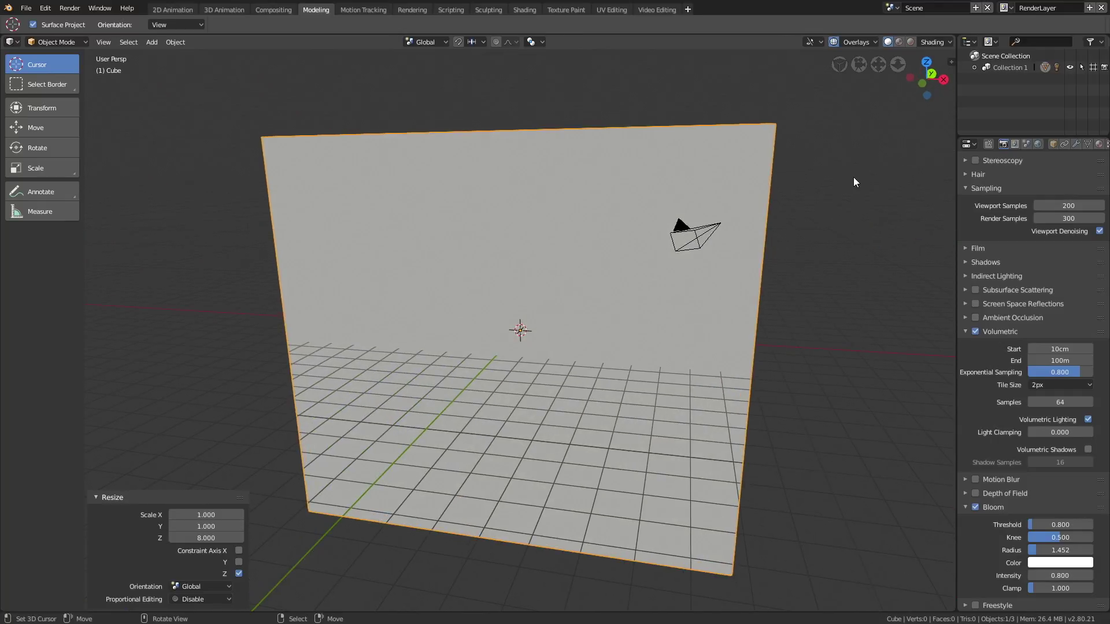
pyautogui.moveTo(853, 177); pyautogui.dragTo(843, 173, button='middle')
pyautogui.moveTo(956, 54); pyautogui.dragTo(659, 56)
# Step: Show the Shader Editor in the new area and replace Principled BSDF with Principled Volume
pyautogui.click(676, 42)
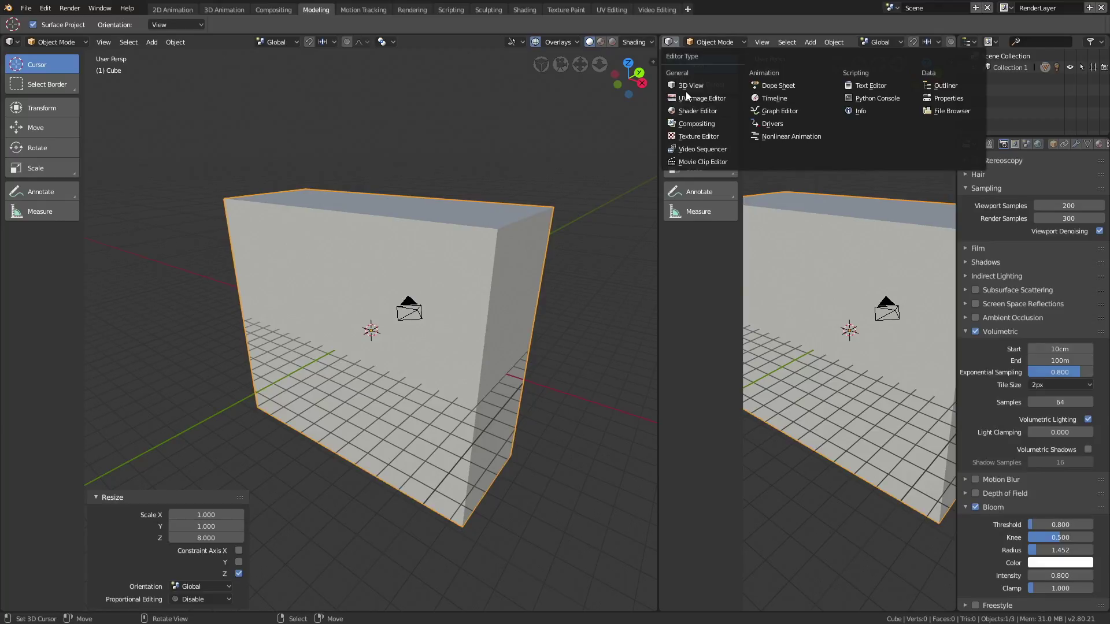
pyautogui.click(685, 110)
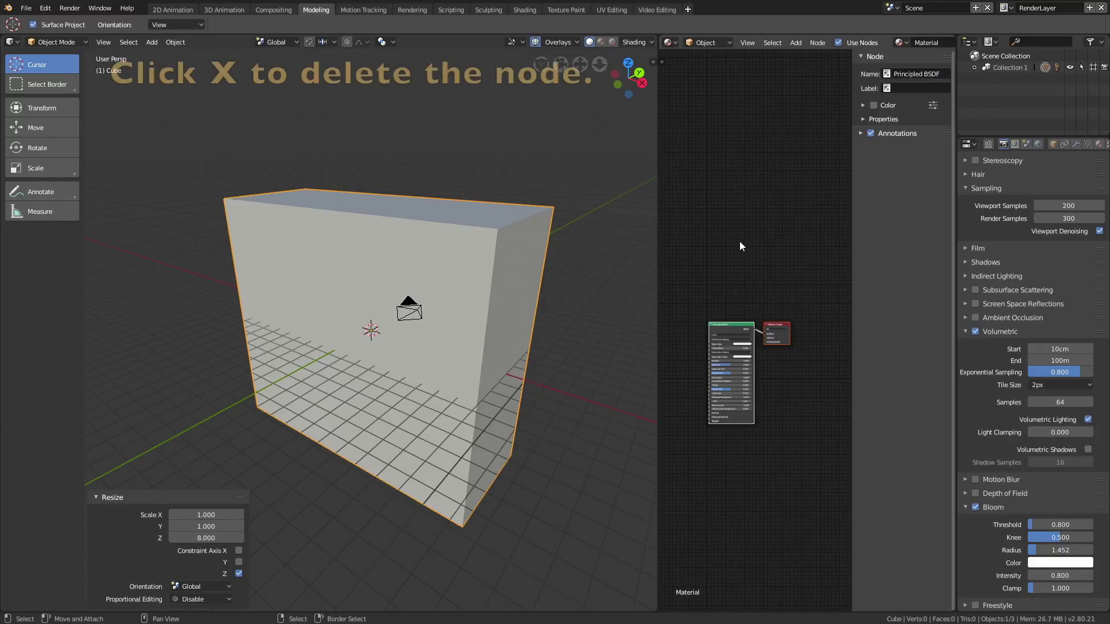
pyautogui.scroll(5, 740, 241)
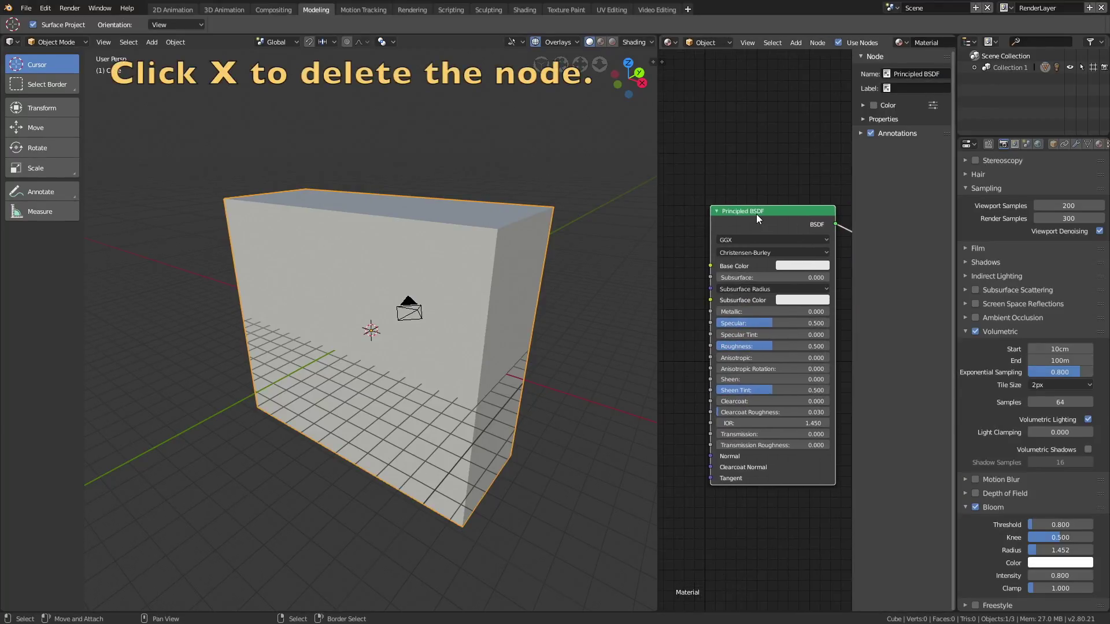
pyautogui.press('x')
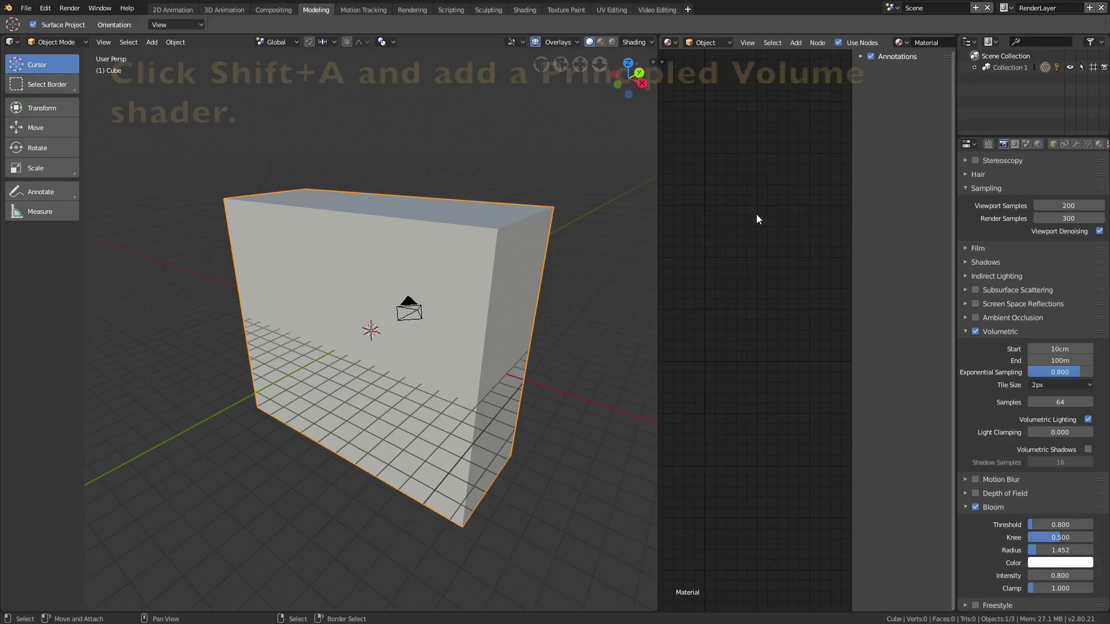
pyautogui.hotkey('shift', 'a')
pyautogui.click(756, 214)
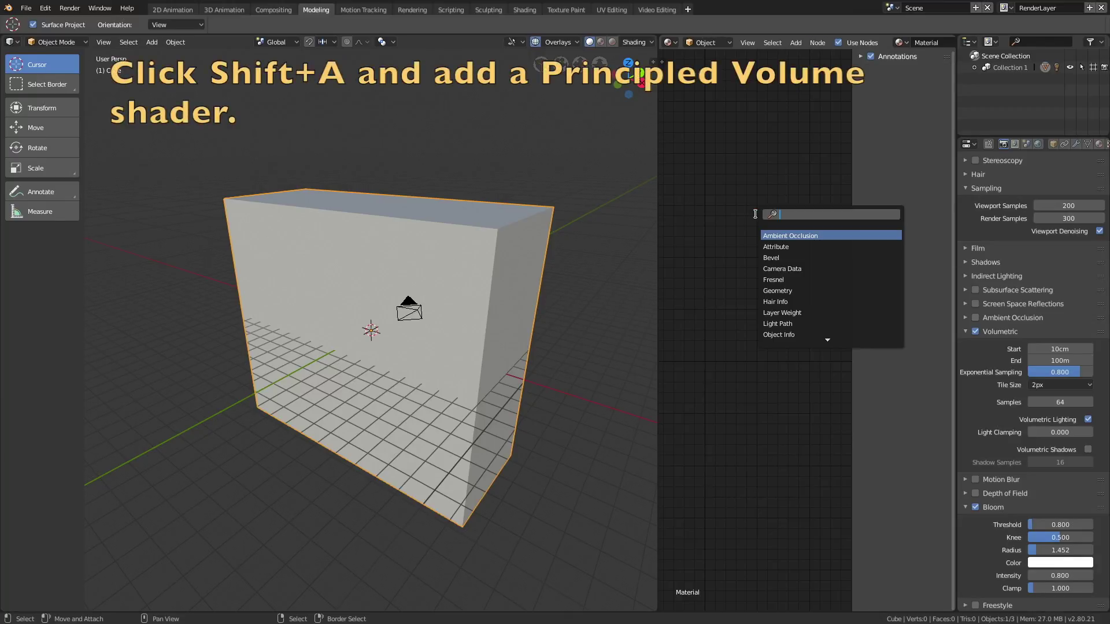
pyautogui.write('princ')
pyautogui.press('Down')
pyautogui.press('Down')
pyautogui.press('Return')
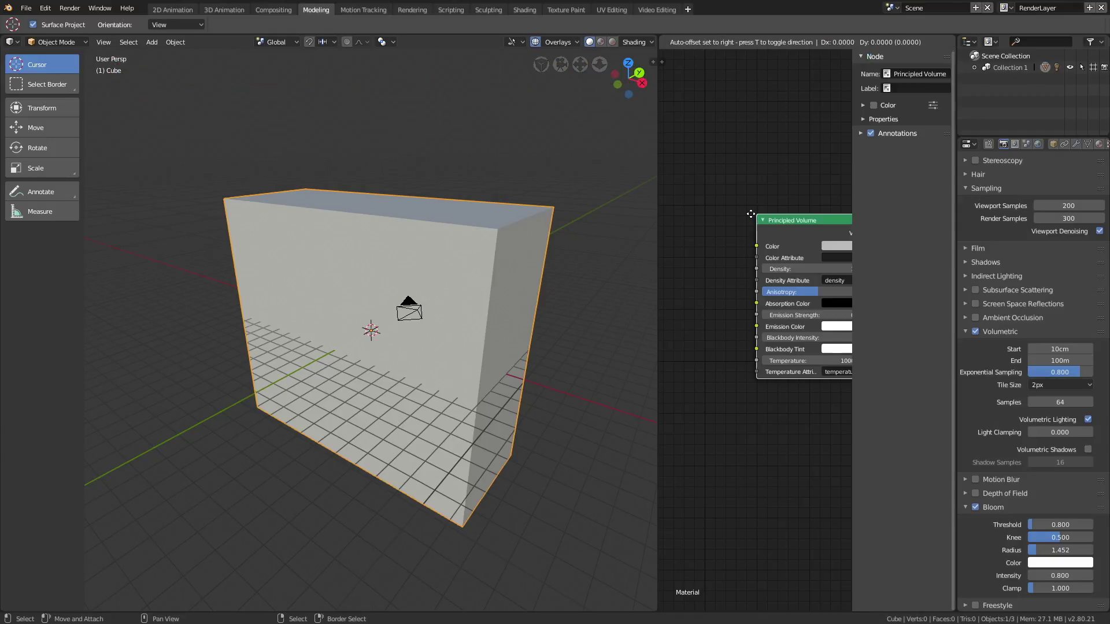
# Step: Connect the Principled Volume node to the Material Output's Volume input
pyautogui.click(685, 206)
pyautogui.scroll(-2, 795, 219)
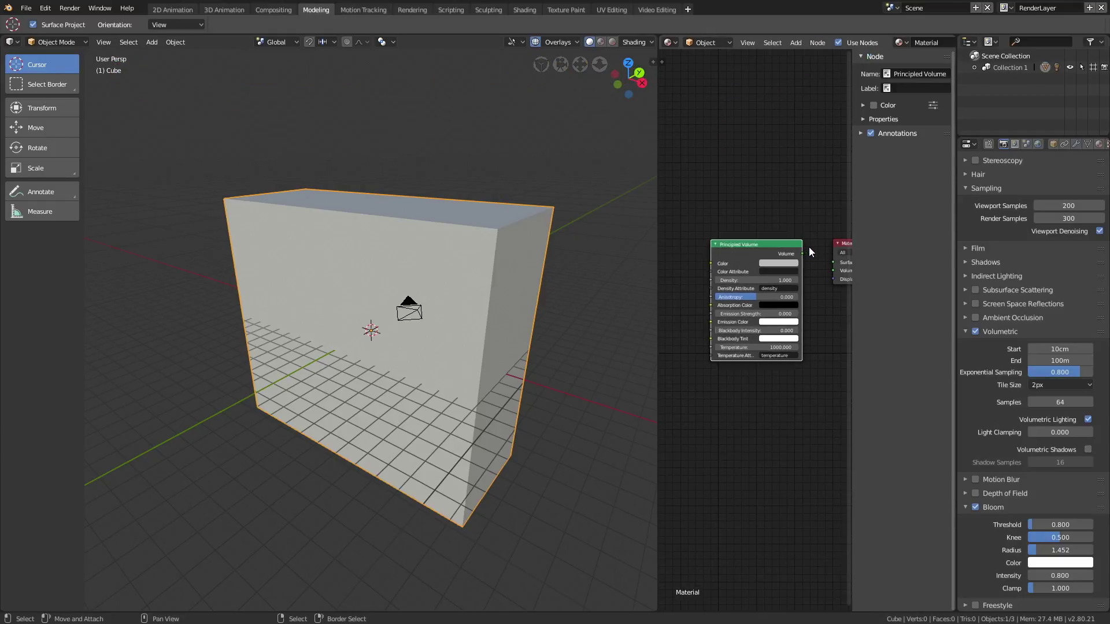
pyautogui.scroll(-1, 808, 248)
pyautogui.moveTo(808, 249); pyautogui.dragTo(719, 237, button='middle')
pyautogui.scroll(1, 713, 231)
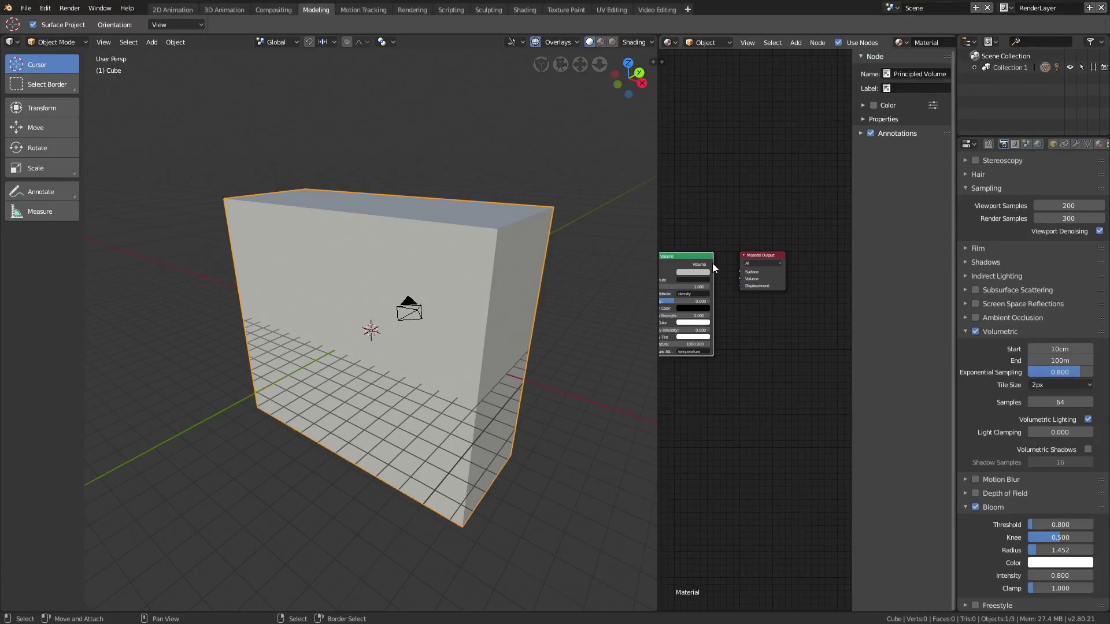
pyautogui.moveTo(712, 264); pyautogui.dragTo(739, 279)
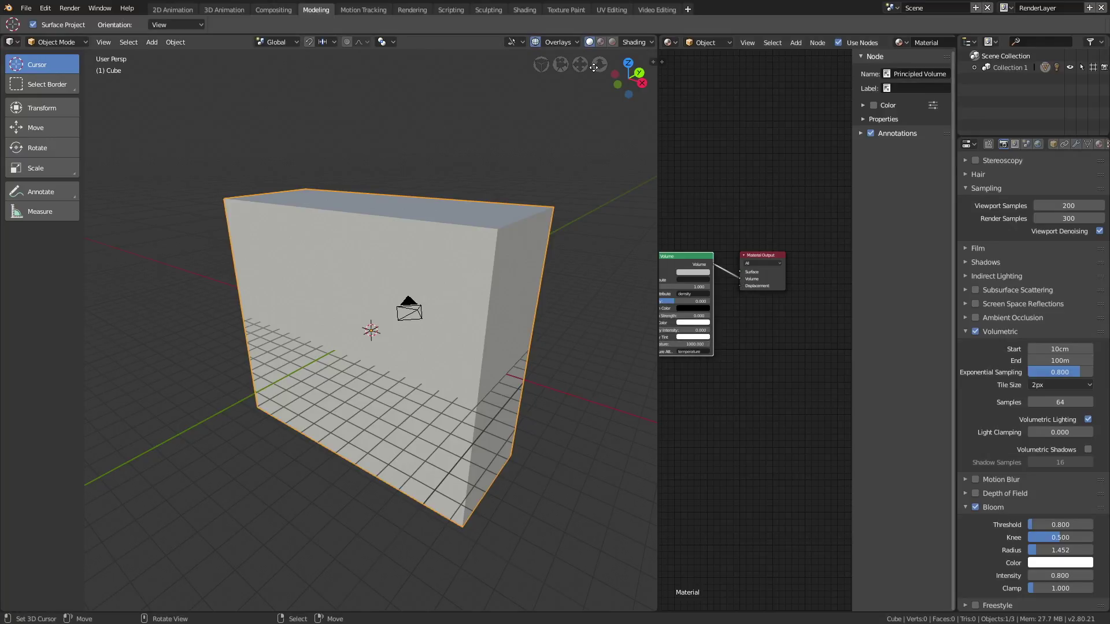
# Step: Preview the scene in Rendered shading, showing the cube as dark fog
pyautogui.click(612, 41)
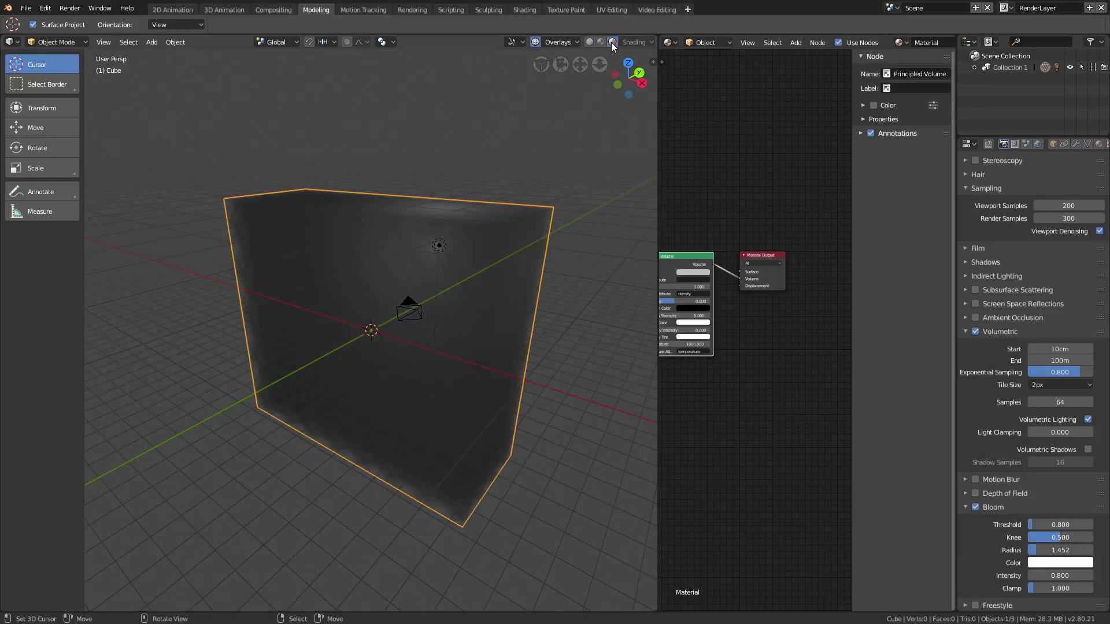
pyautogui.moveTo(470, 234)
pyautogui.mouseDown(button='middle')
pyautogui.moveTo(506, 227)
pyautogui.moveTo(462, 249)
pyautogui.mouseUp(button='middle')
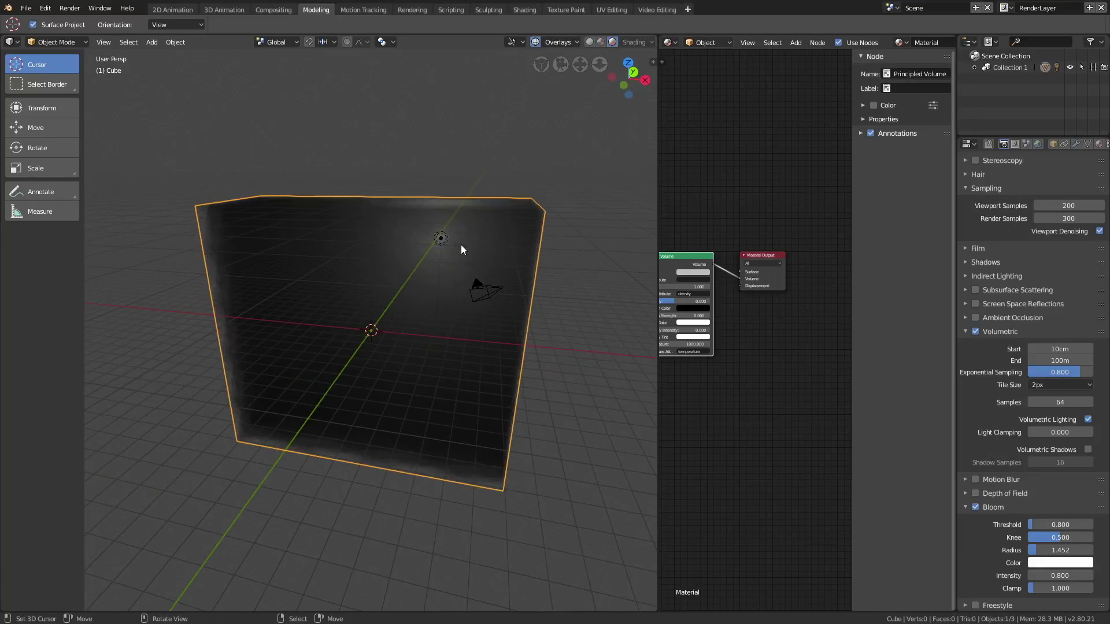
pyautogui.click(974, 67)
# Step: Make the lamp a Spot light with energy 1000
pyautogui.click(1011, 102)
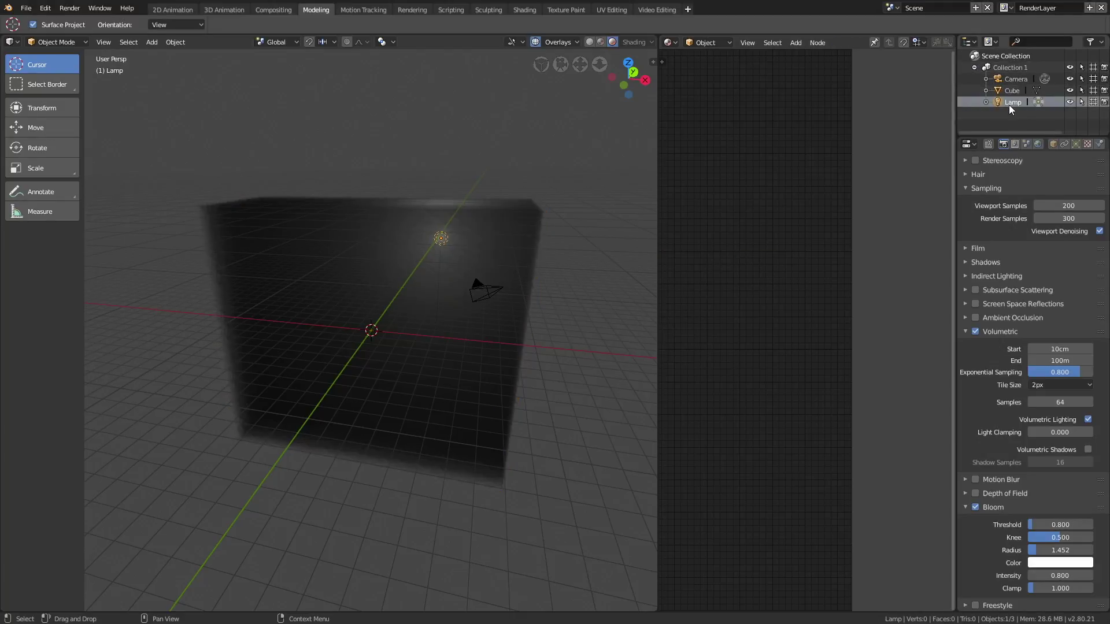
pyautogui.click(1077, 144)
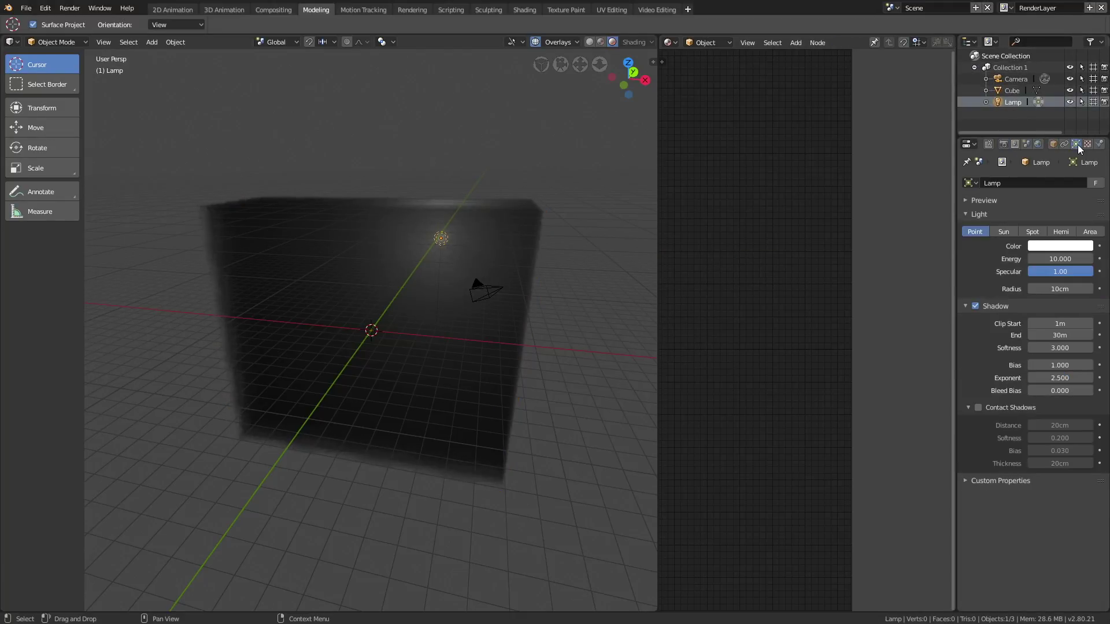
pyautogui.click(1031, 232)
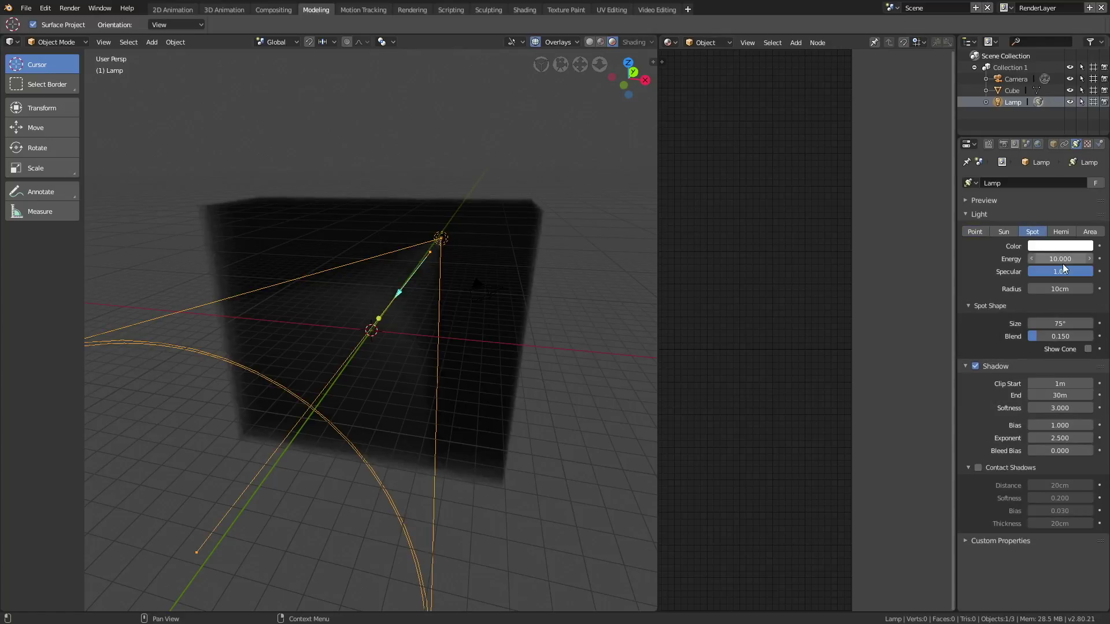
pyautogui.click(1066, 260)
pyautogui.write('1000')
pyautogui.press('Return')
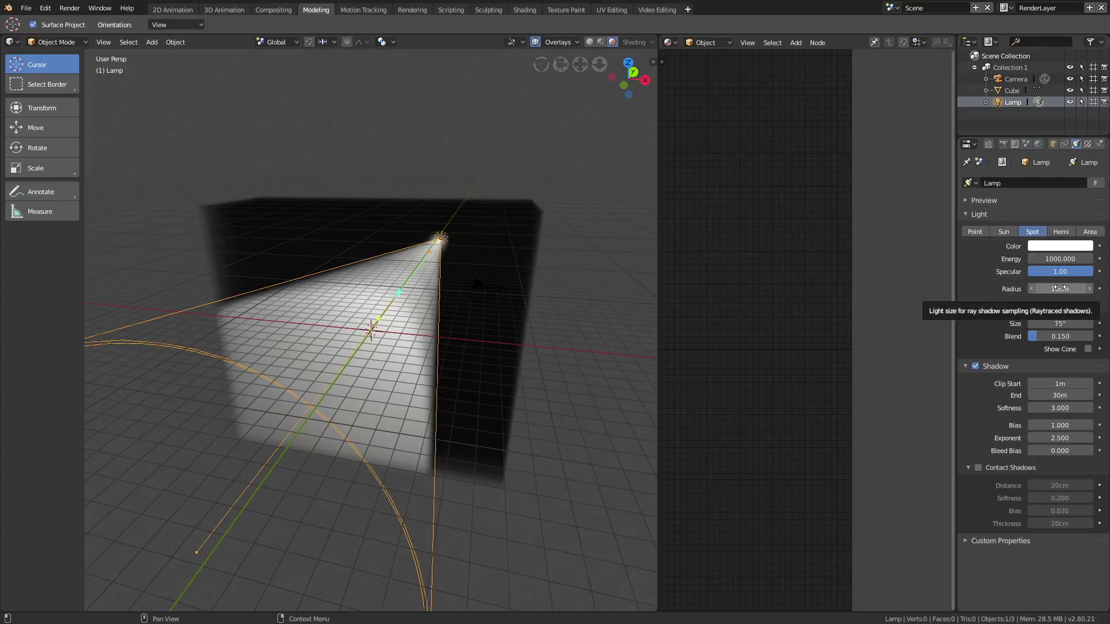
# Step: Set the spotlight radius to 25cm, cone size to 50.4° and blend to 1.000
pyautogui.click(1060, 287)
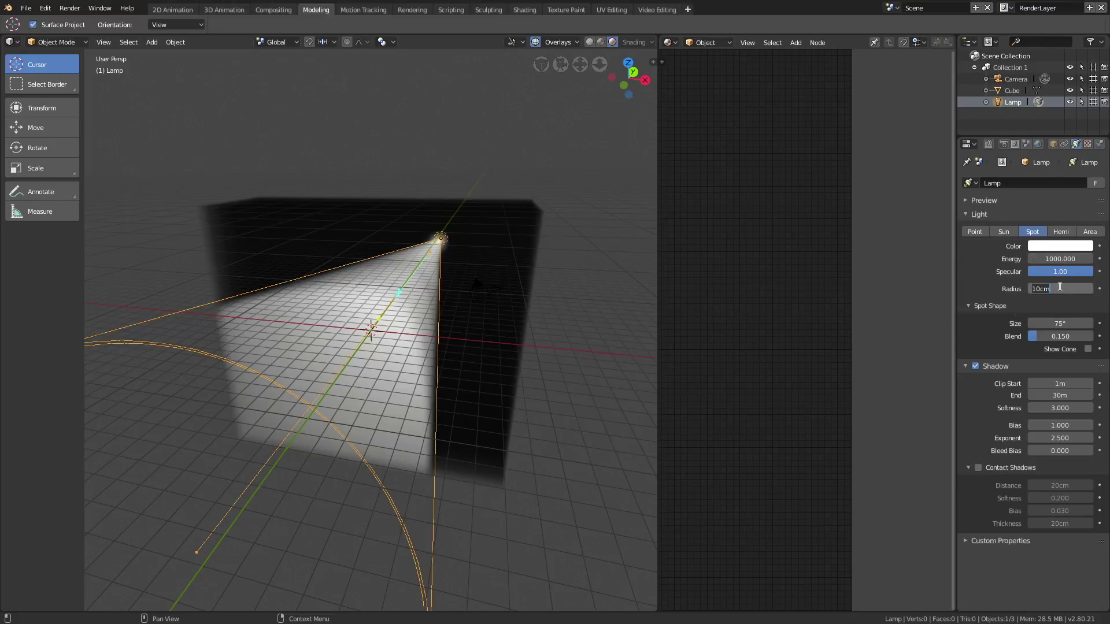
pyautogui.write('25')
pyautogui.press('Return')
pyautogui.moveTo(1050, 322); pyautogui.dragTo(986, 321)
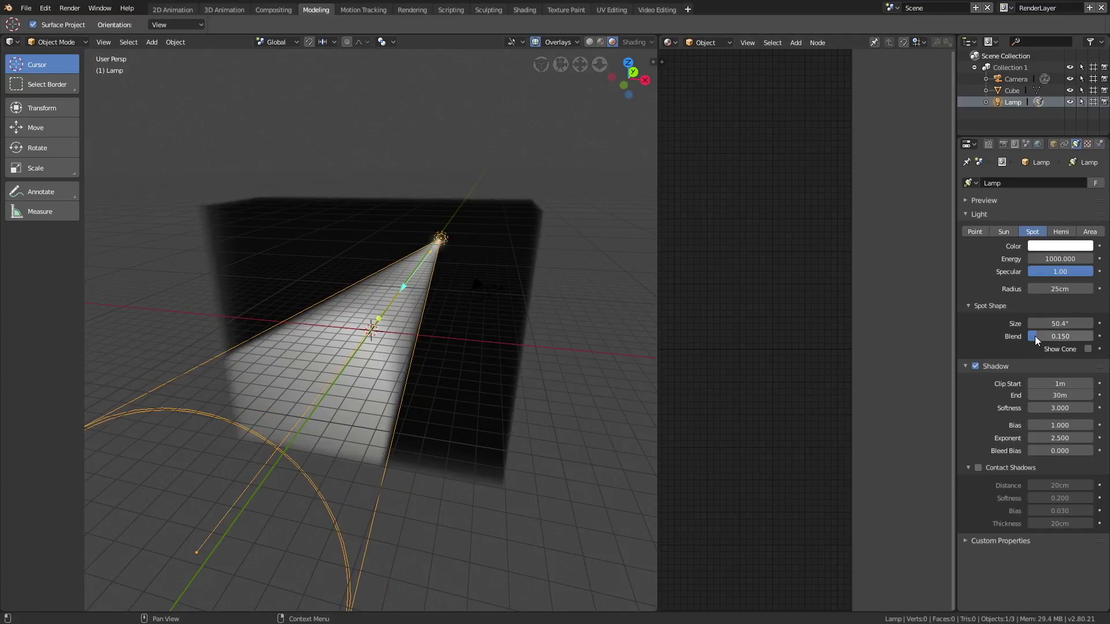
pyautogui.moveTo(1036, 340); pyautogui.dragTo(817, 333)
pyautogui.moveTo(469, 295); pyautogui.dragTo(629, 377, button='middle')
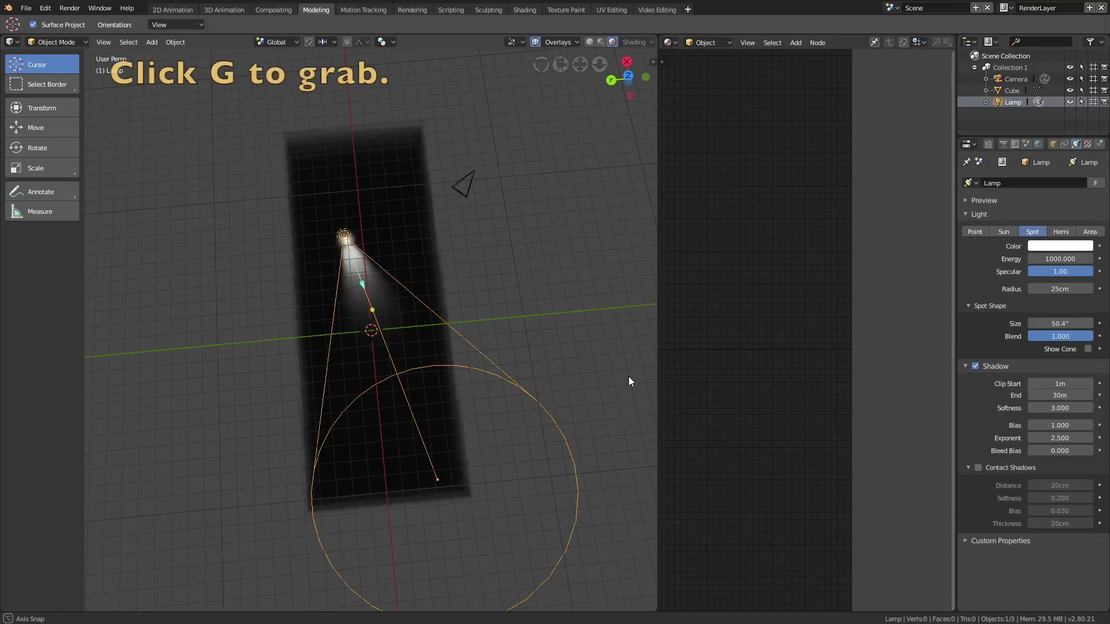
# Step: Move the spotlight to X 3.23m, Y -91.9cm, Z 16.5cm, then rotate it -21.1° on Z and 9.09° freely
pyautogui.press('g')
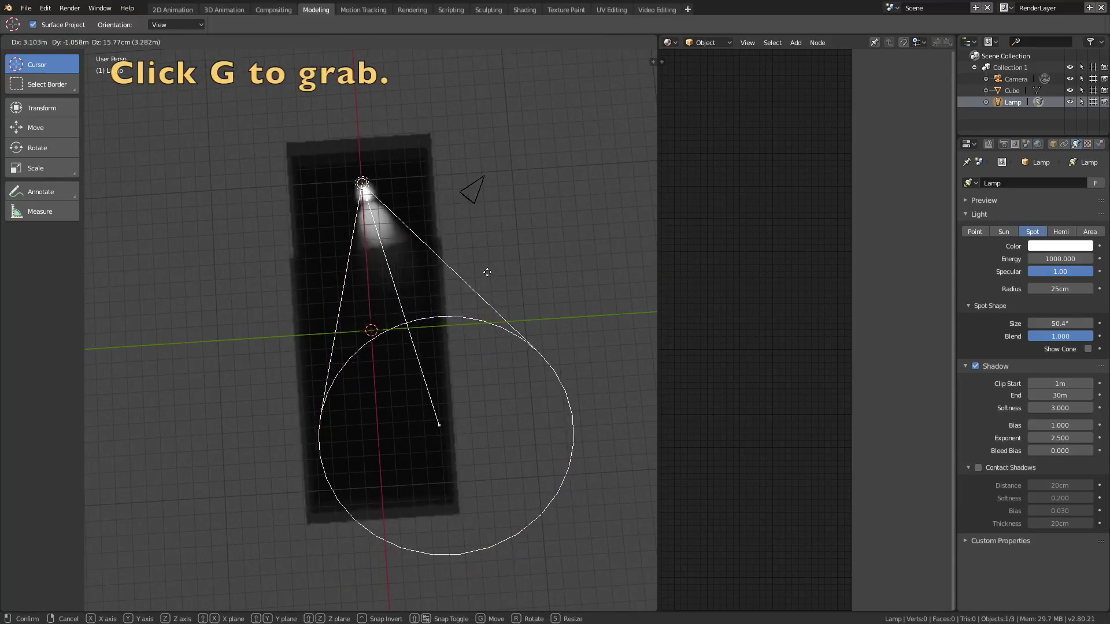
pyautogui.click(486, 269)
pyautogui.press('r')
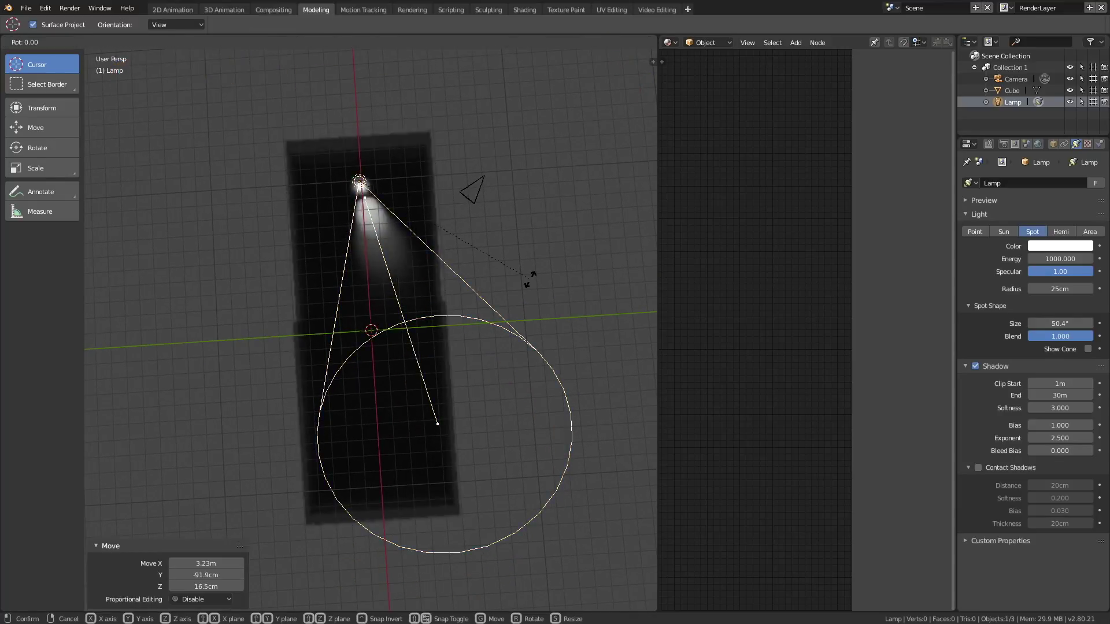
pyautogui.press('z')
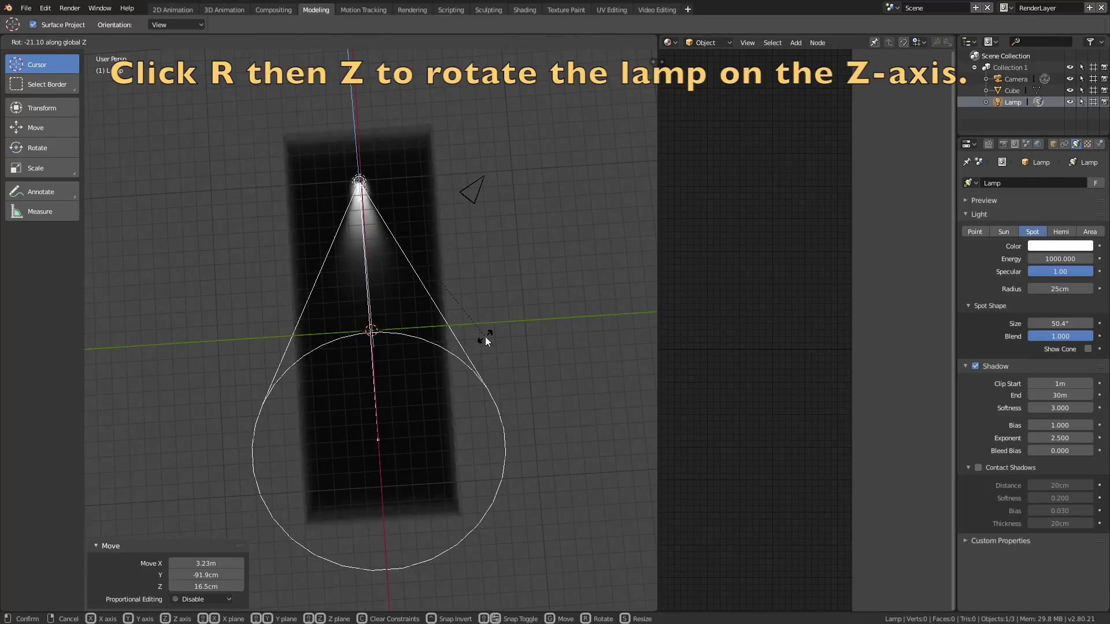
pyautogui.click(485, 336)
pyautogui.moveTo(484, 337); pyautogui.dragTo(384, 251, button='middle')
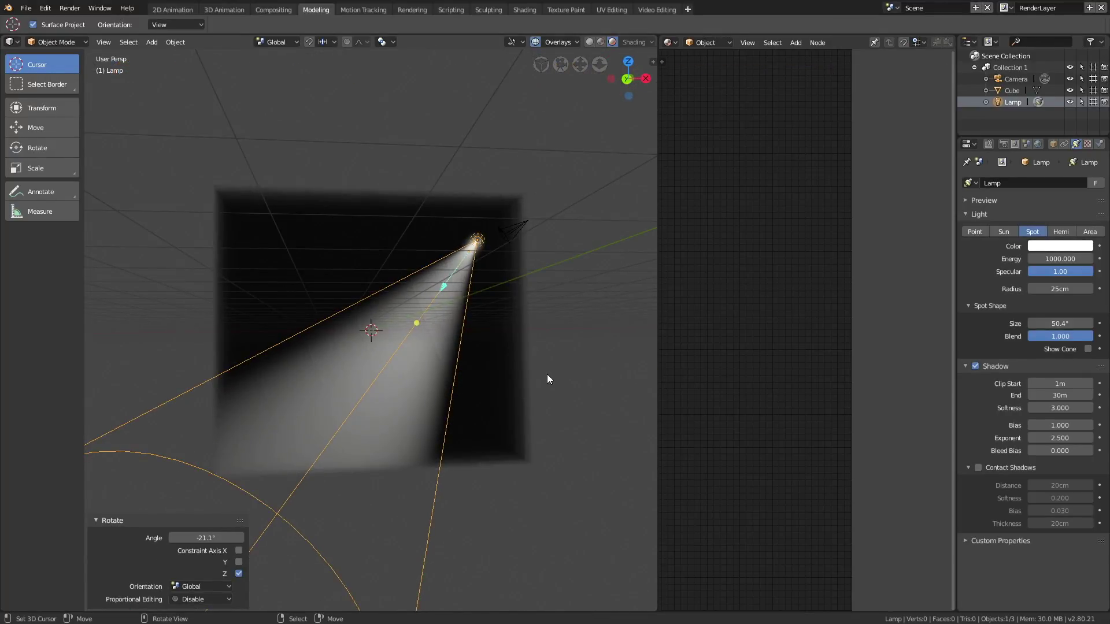
pyautogui.press('r')
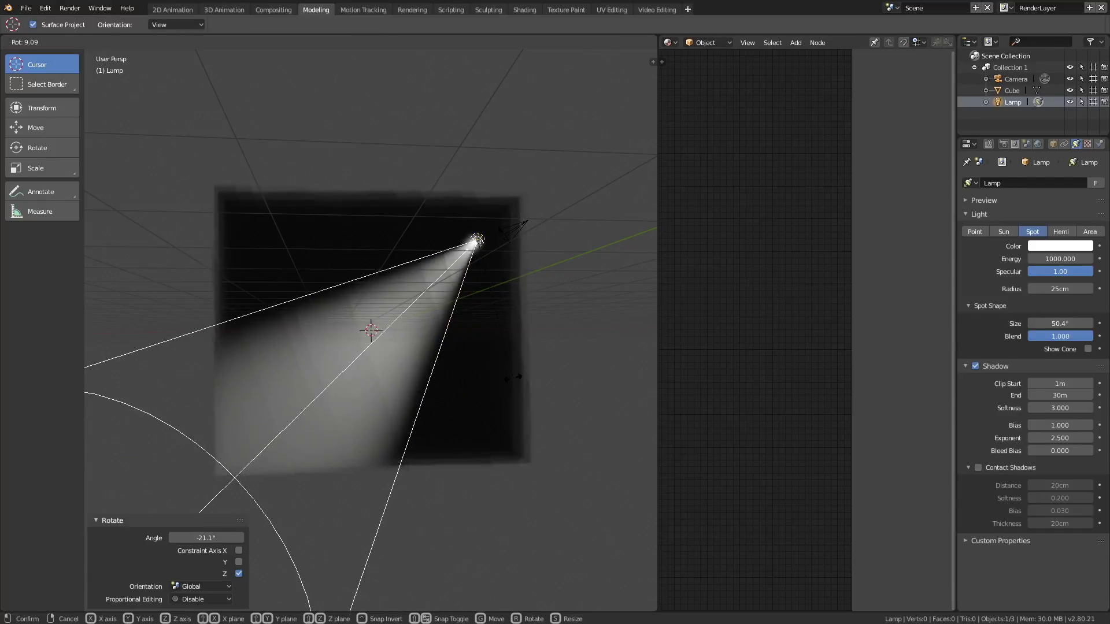
pyautogui.click(526, 370)
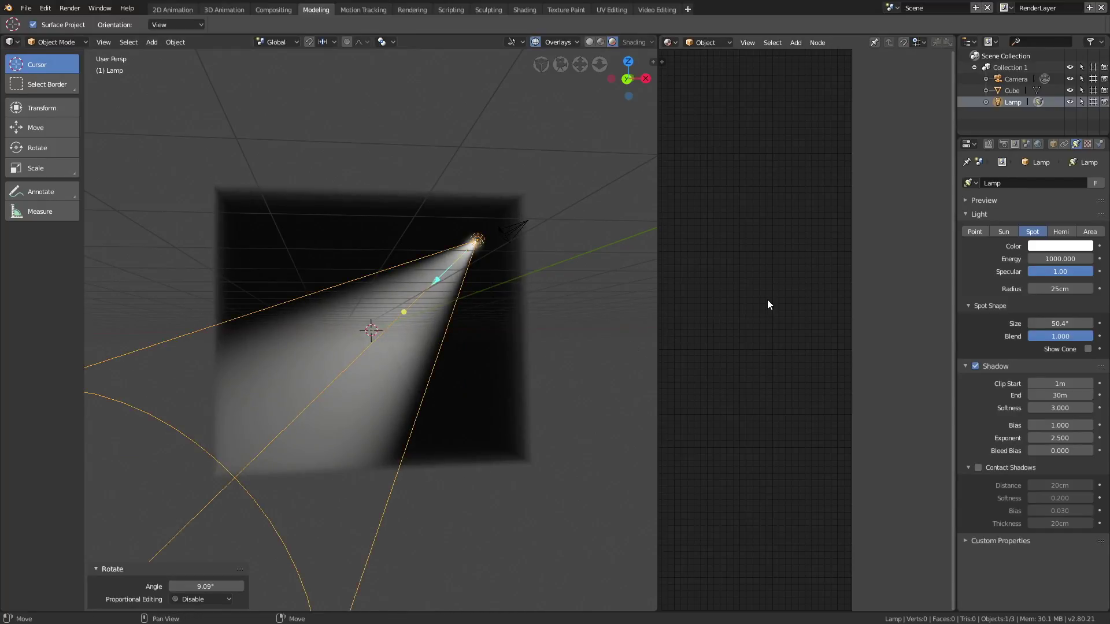
# Step: Change the World colour from dark grey to black
pyautogui.click(1038, 144)
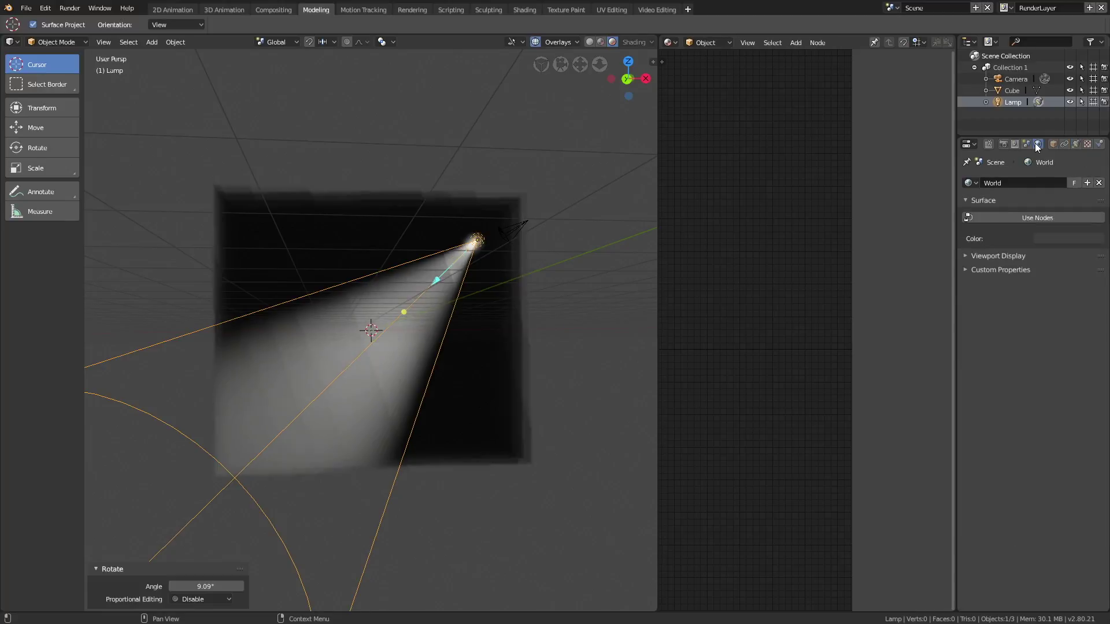
pyautogui.click(1050, 235)
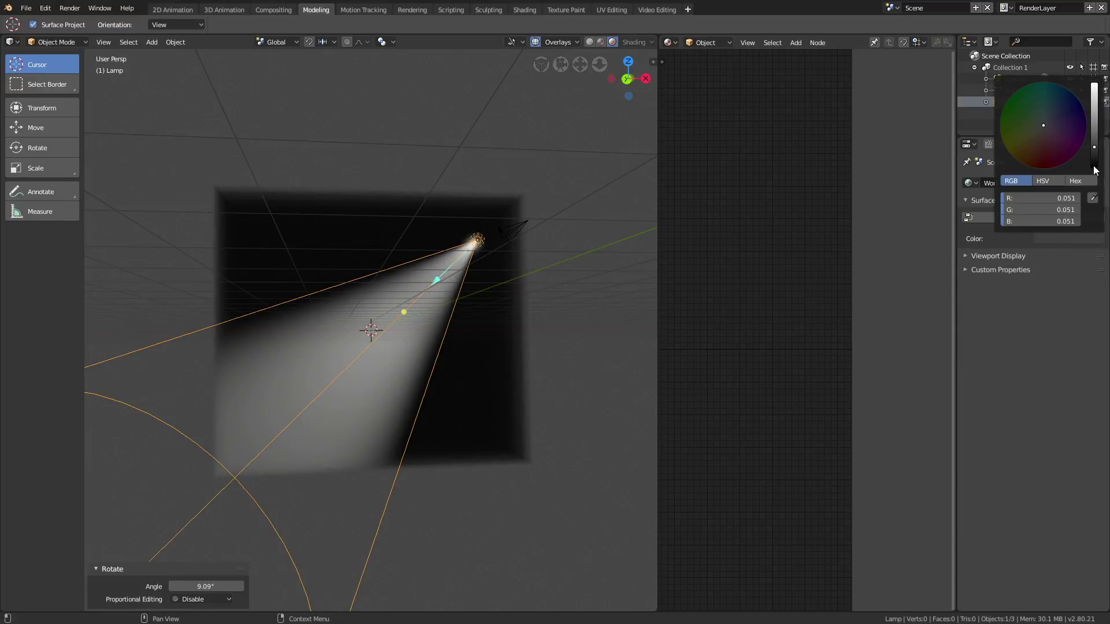
pyautogui.moveTo(1095, 98); pyautogui.dragTo(1095, 167)
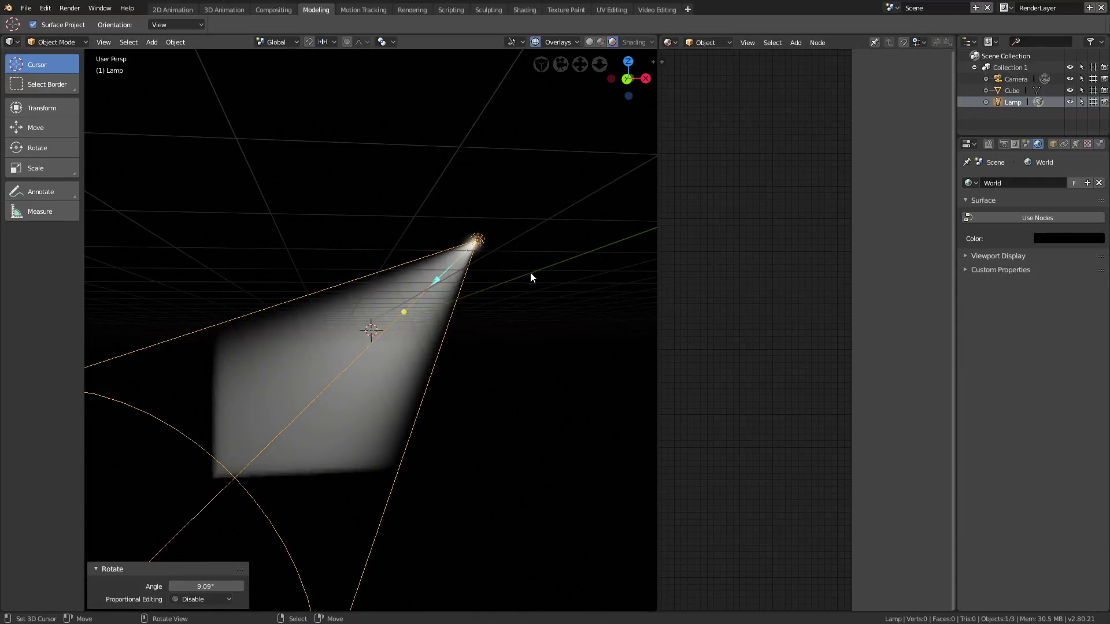
pyautogui.moveTo(529, 277); pyautogui.dragTo(505, 277, button='middle')
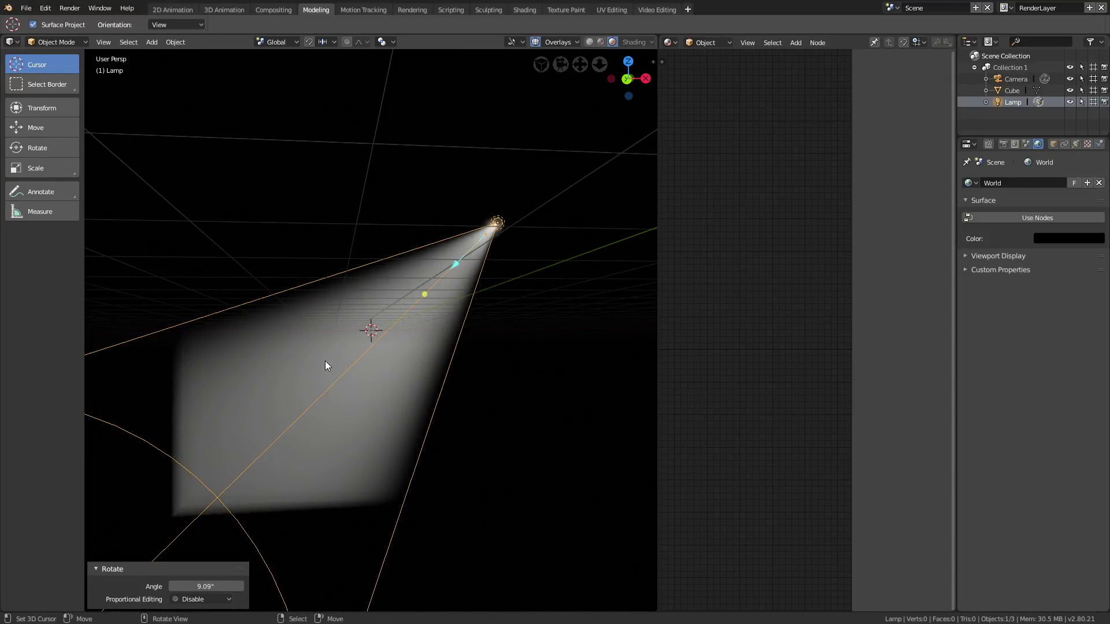
# Step: Add a 1m Suzanne monkey mesh at the origin and zoom in on it
pyautogui.hotkey('shift', 'a')
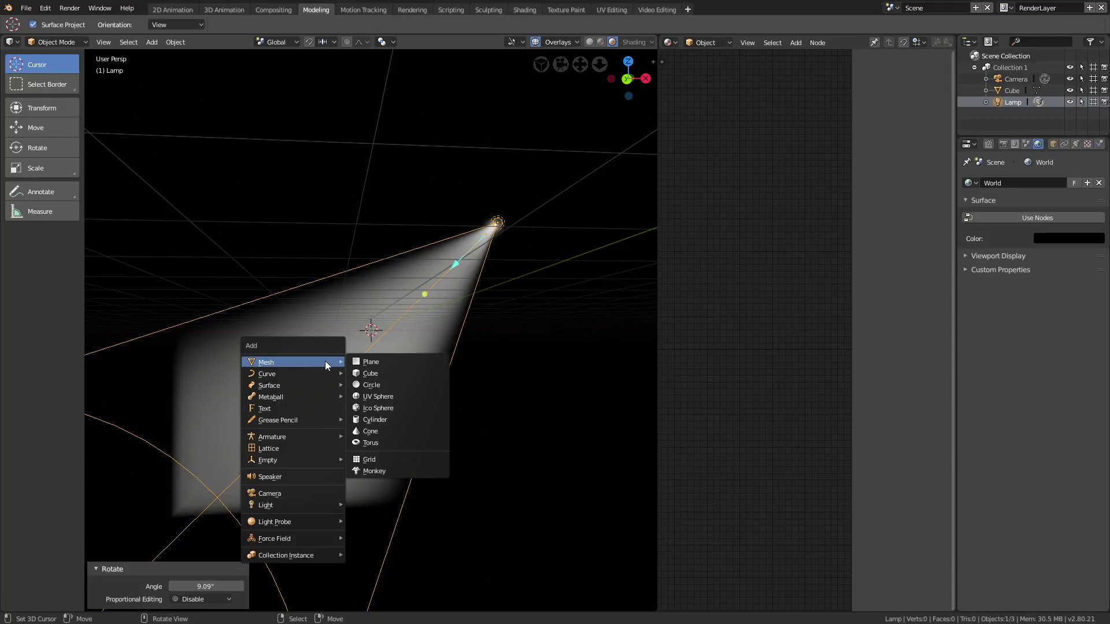
pyautogui.click(376, 467)
pyautogui.scroll(4, 405, 311)
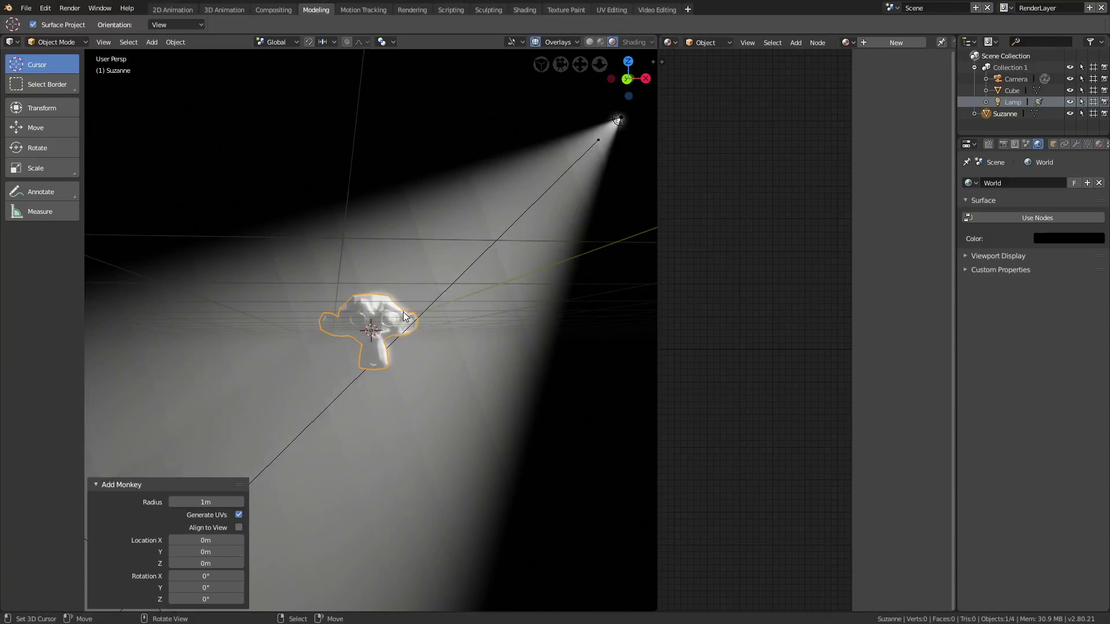
# Step: Create a new material for Suzanne: orange Glossy BSDF with roughness 0.5
pyautogui.click(1100, 144)
pyautogui.click(1039, 217)
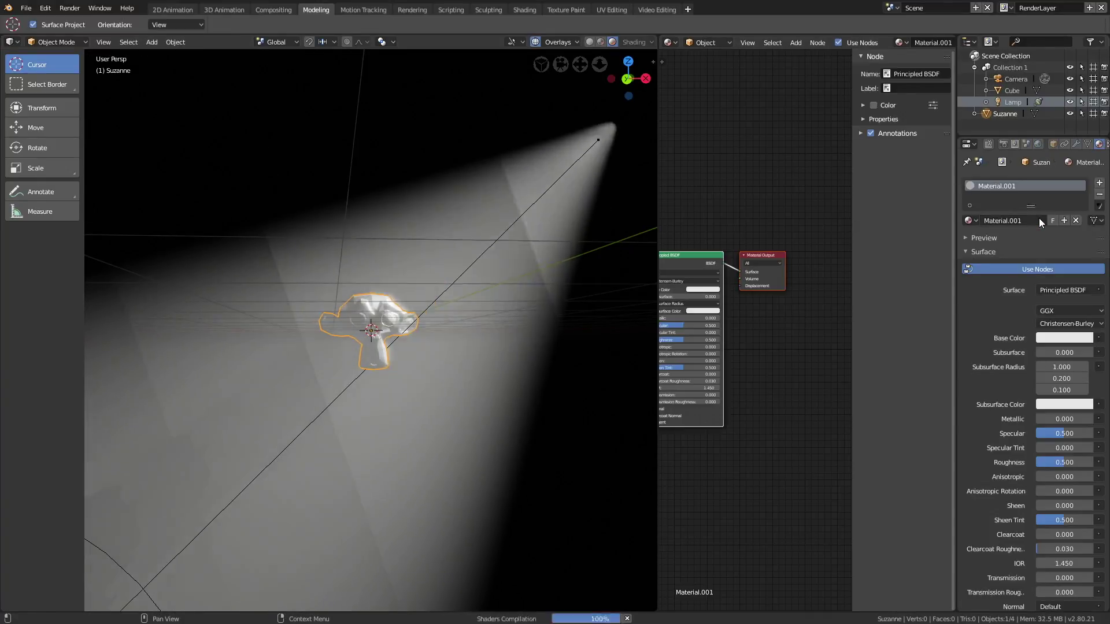
pyautogui.click(1052, 291)
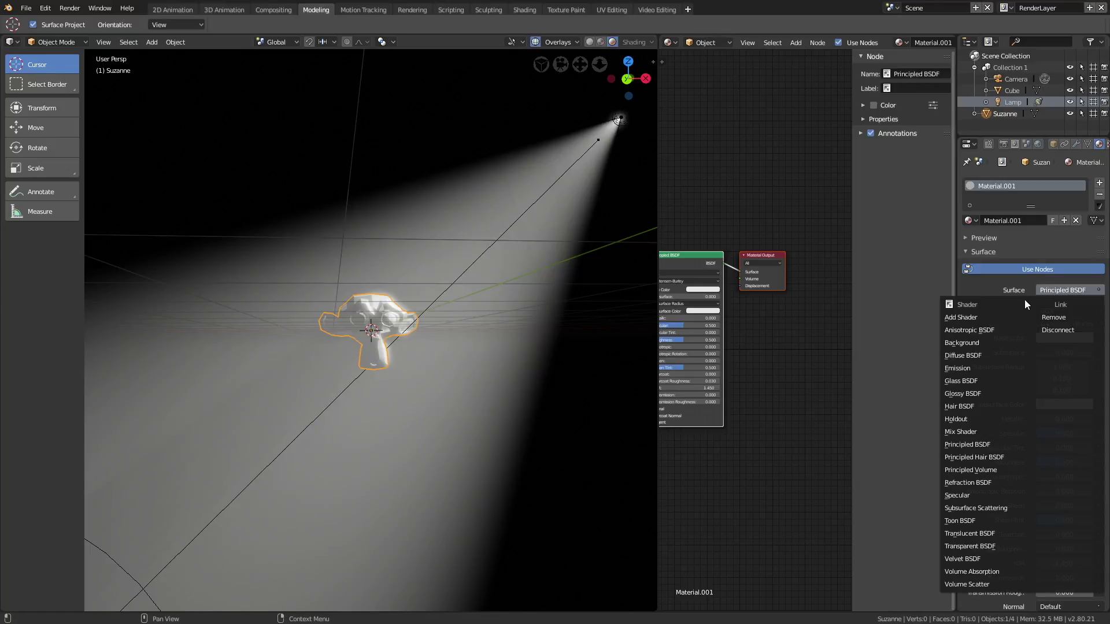
pyautogui.click(1030, 398)
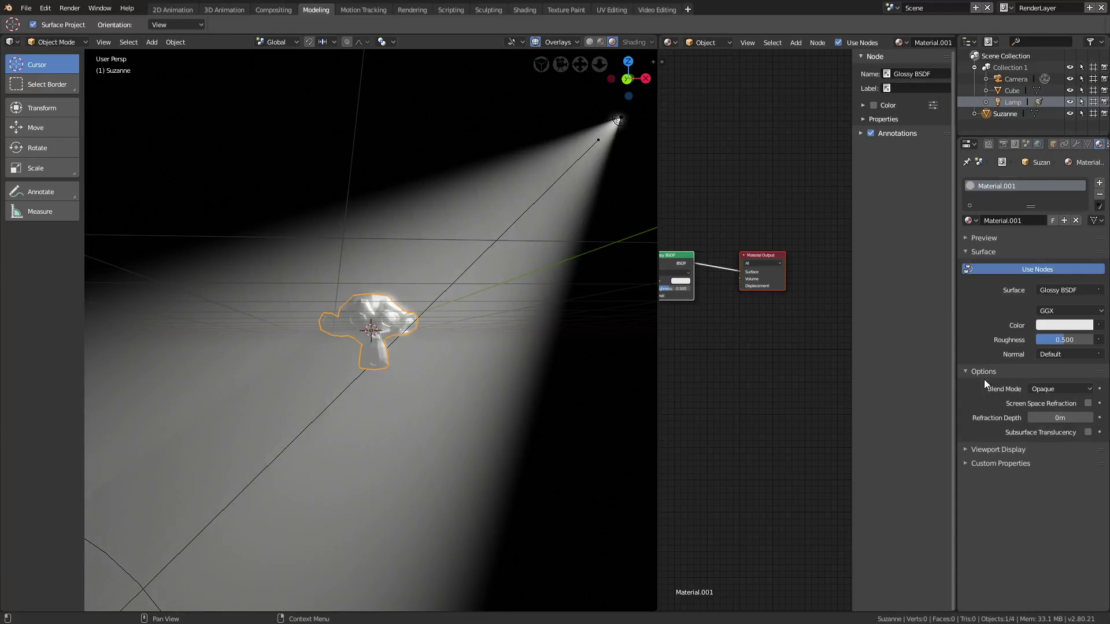
pyautogui.click(1053, 325)
pyautogui.moveTo(1024, 238); pyautogui.dragTo(1006, 235)
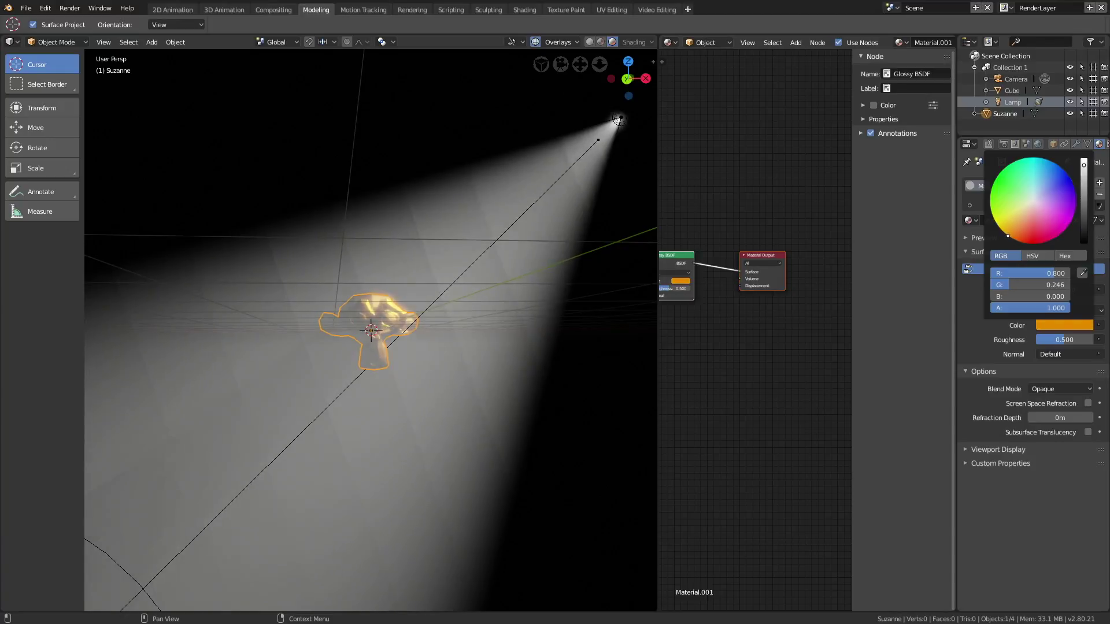
pyautogui.moveTo(466, 296); pyautogui.dragTo(426, 311, button='middle')
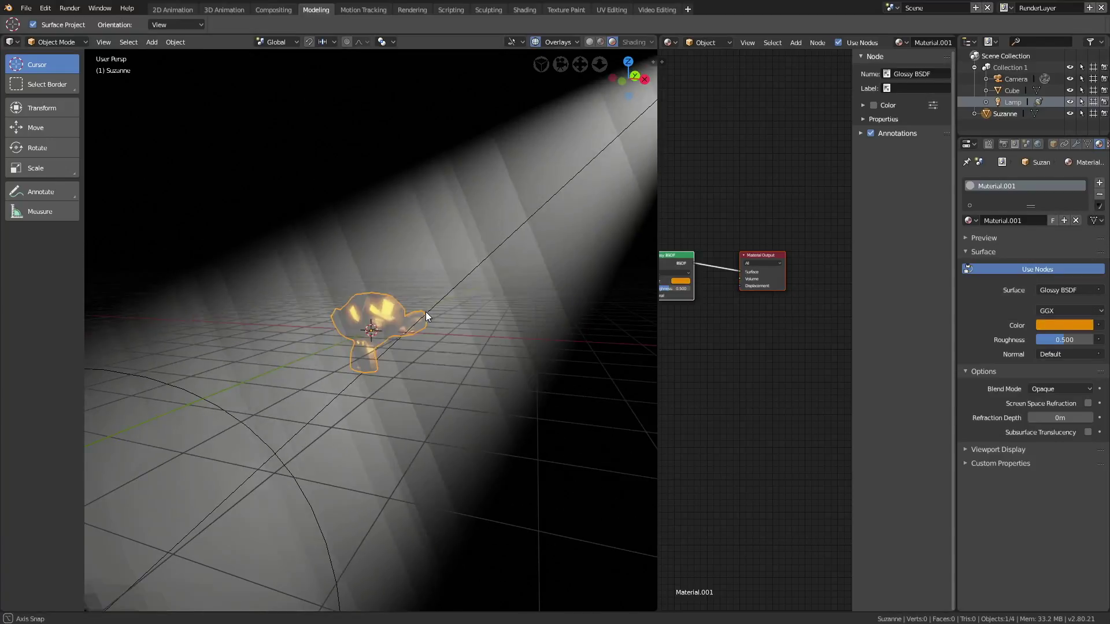
# Step: Add a Subdivision Surface modifier to Suzanne with View level 4 and Render level 5
pyautogui.click(1076, 144)
pyautogui.click(1028, 183)
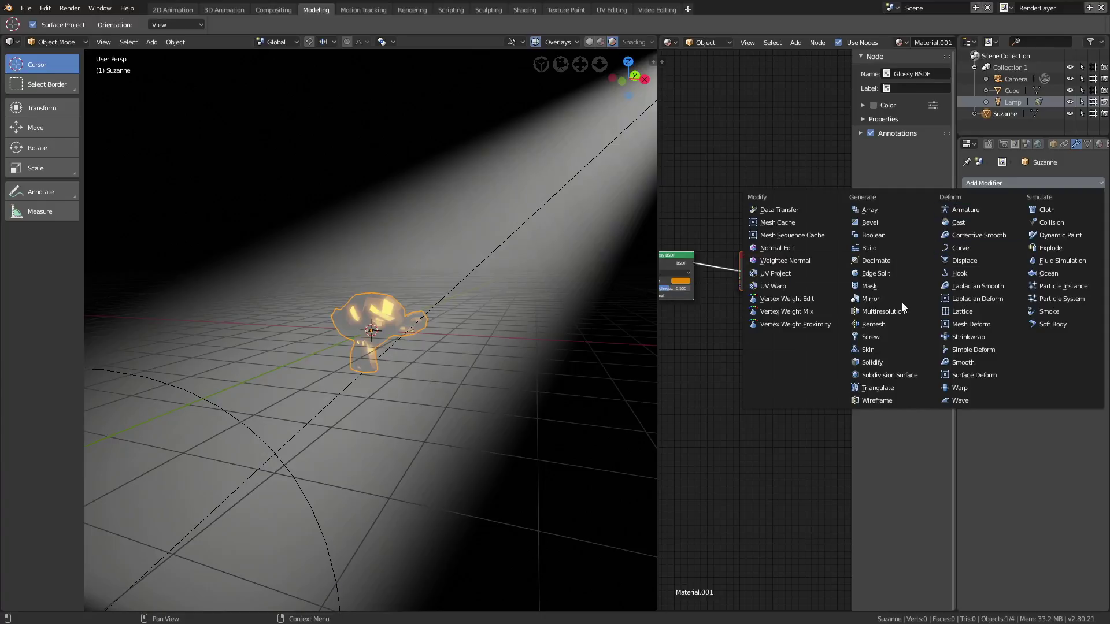
pyautogui.click(889, 376)
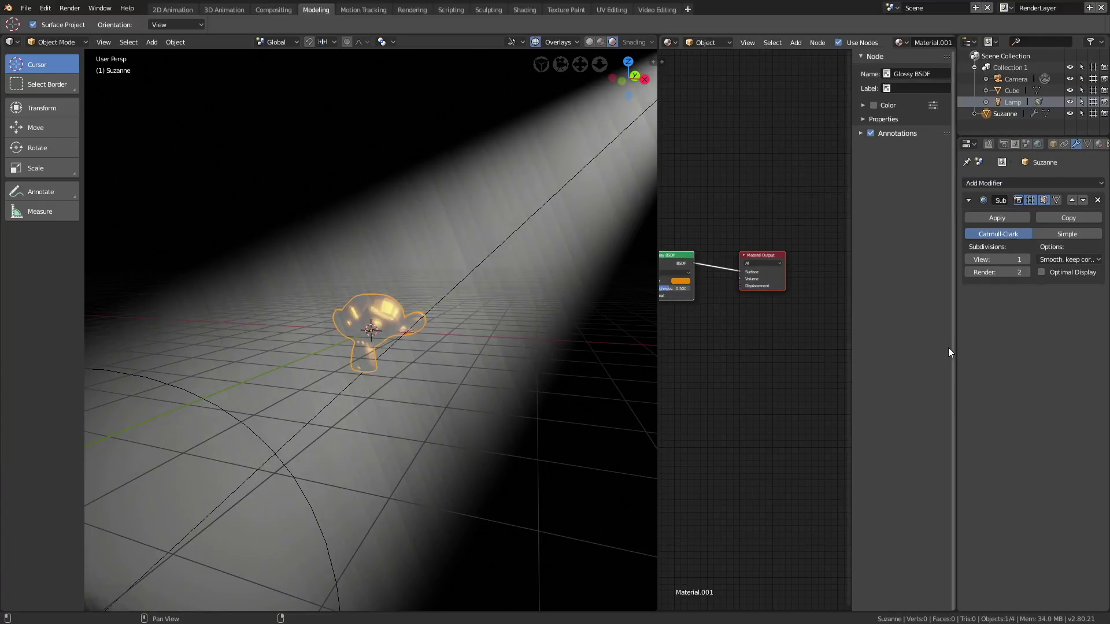
pyautogui.click(1027, 259)
pyautogui.click(1027, 259)
pyautogui.click(1027, 259)
pyautogui.click(1028, 270)
pyautogui.click(1028, 270)
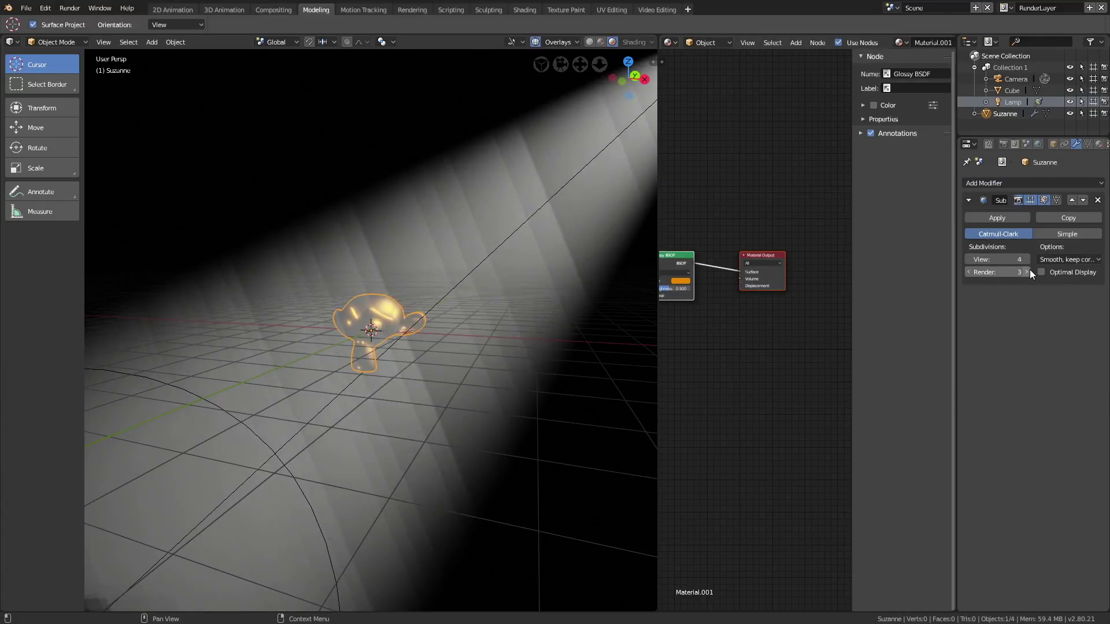
pyautogui.click(1026, 272)
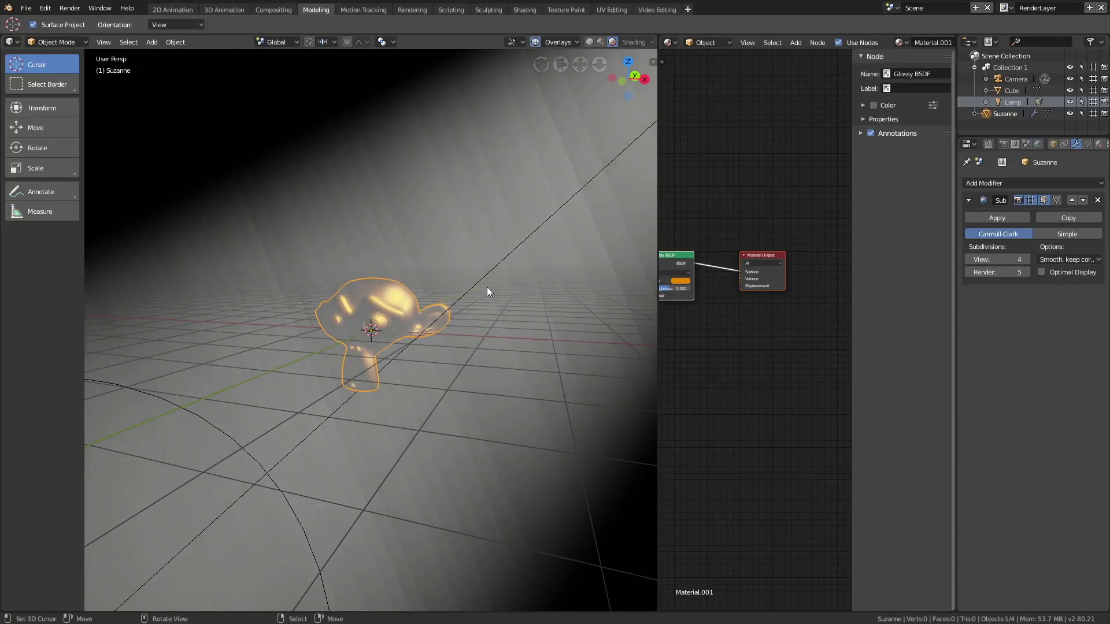
pyautogui.scroll(-3, 486, 286)
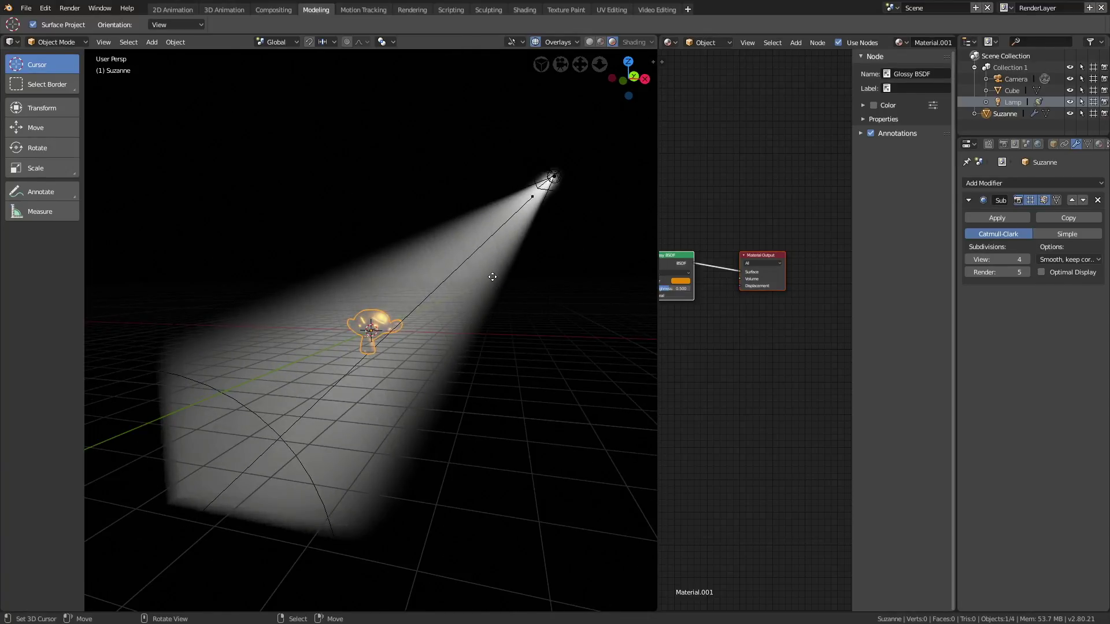
# Step: Move Suzanne 3m along X and 2.49m up into the spotlight beam
pyautogui.press('g')
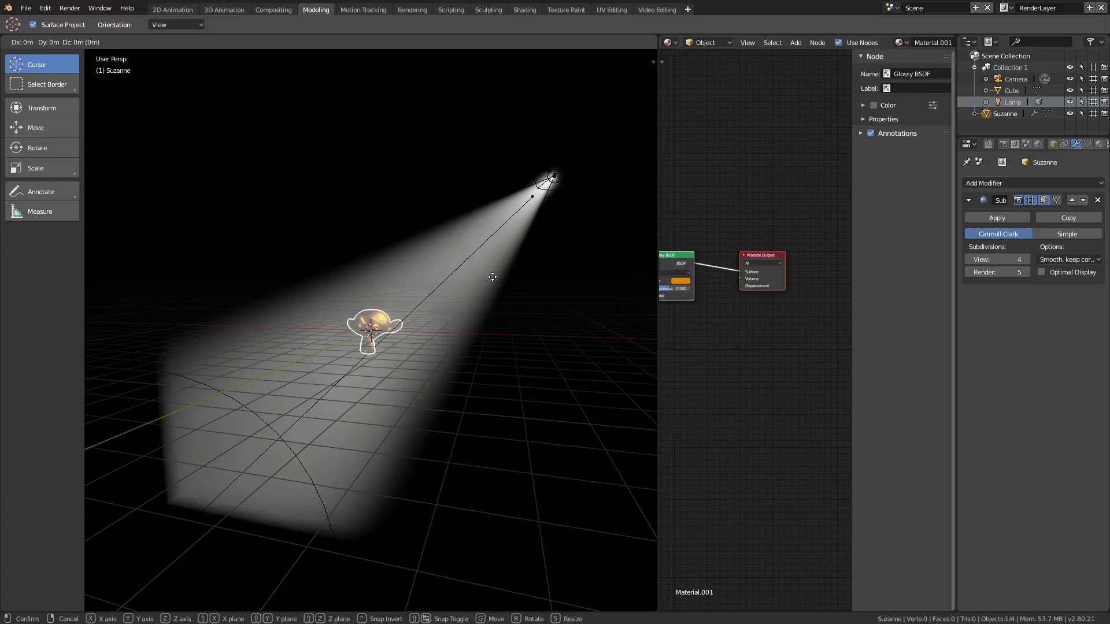
pyautogui.hotkey('shift', 'y')
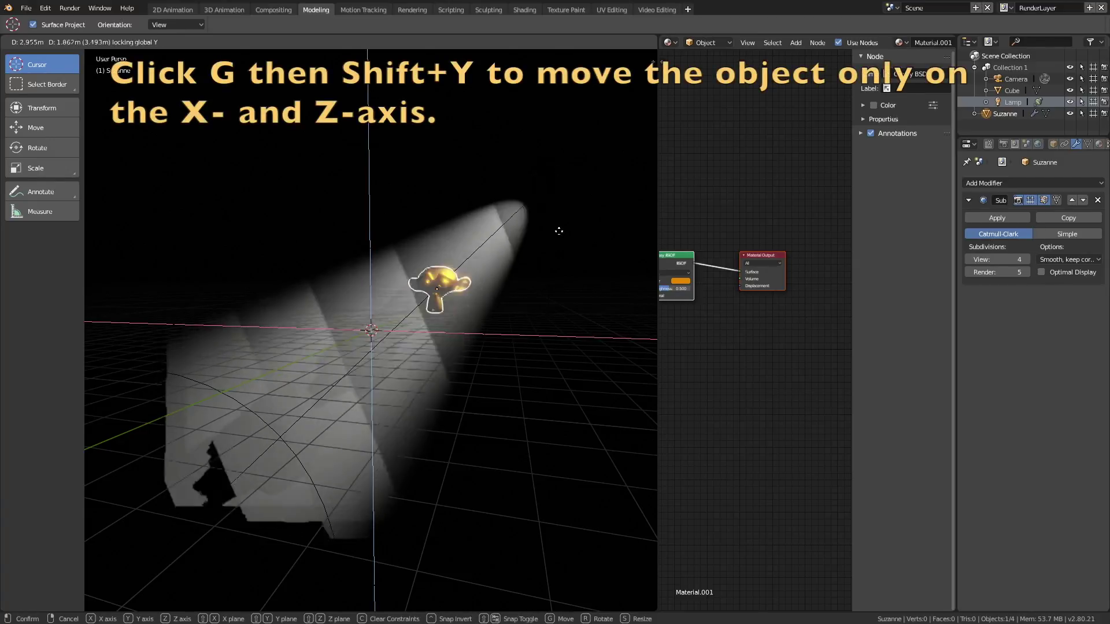
pyautogui.click(545, 246)
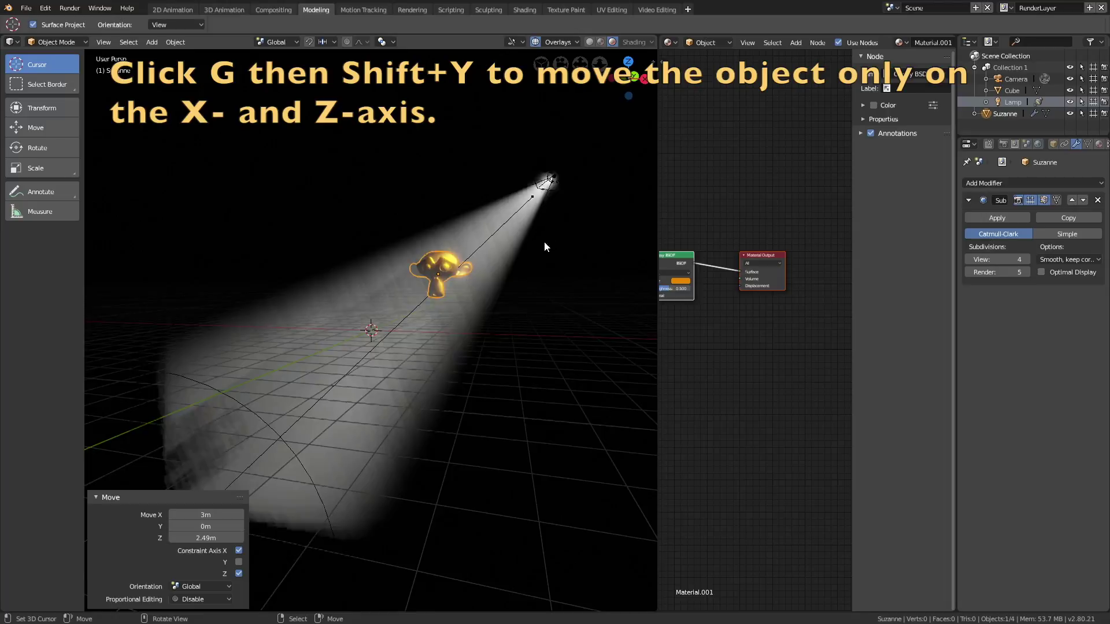
pyautogui.moveTo(544, 243); pyautogui.dragTo(518, 253, button='middle')
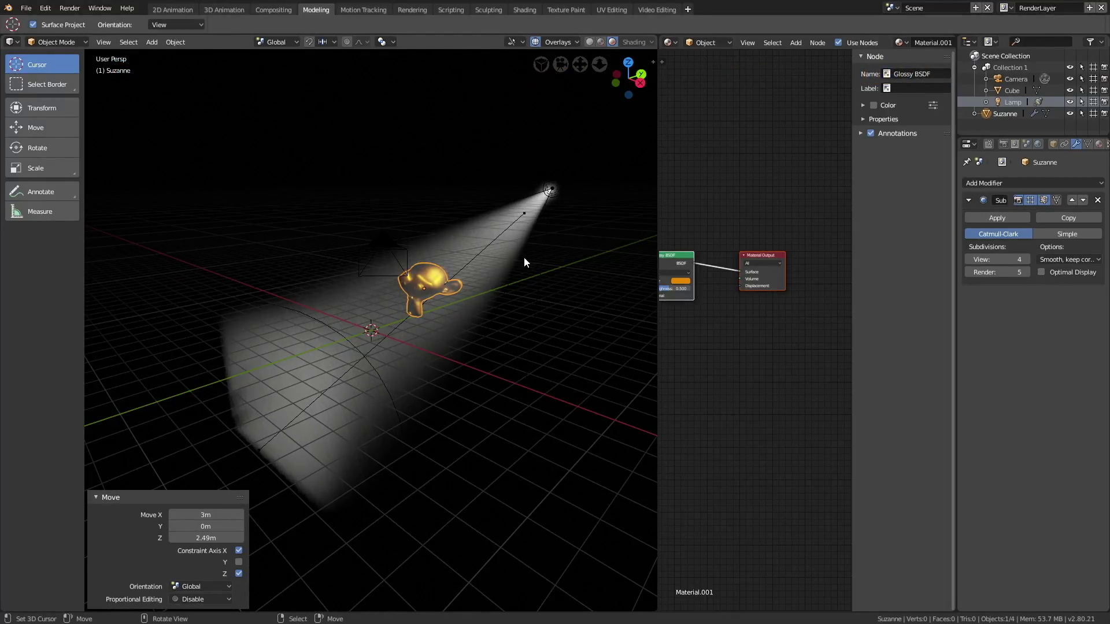
# Step: Rotate Suzanne 87.2° about Z, then turn her again to -40.2°
pyautogui.press('r')
pyautogui.press('z')
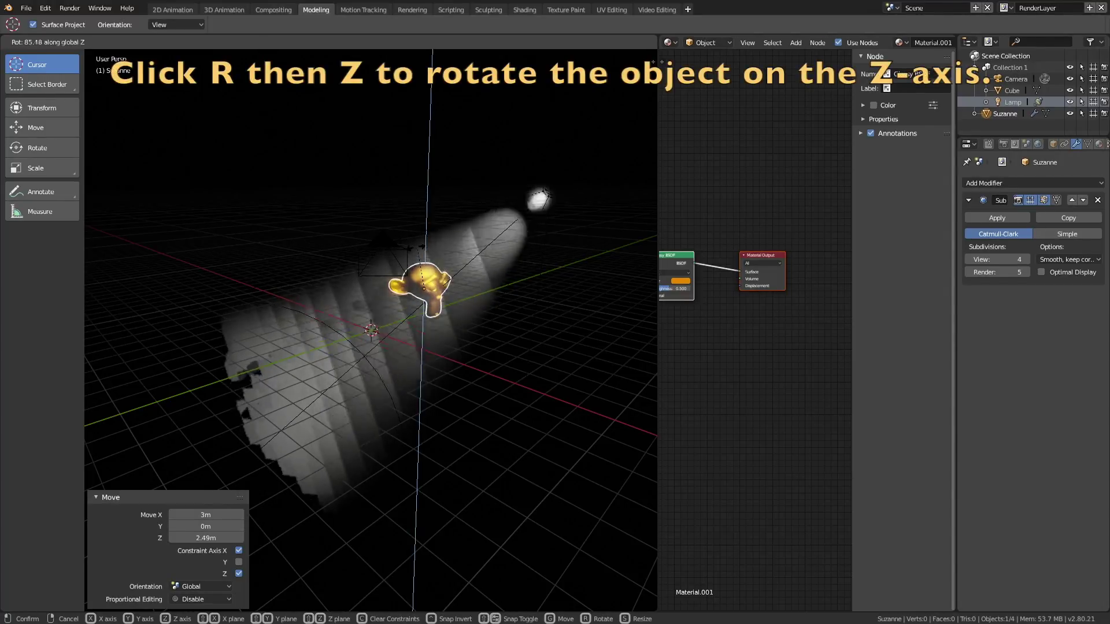
pyautogui.click(474, 291)
pyautogui.moveTo(474, 289)
pyautogui.mouseDown(button='middle')
pyautogui.moveTo(490, 282)
pyautogui.moveTo(463, 285)
pyautogui.moveTo(446, 314)
pyautogui.moveTo(481, 283)
pyautogui.moveTo(470, 292)
pyautogui.mouseUp(button='middle')
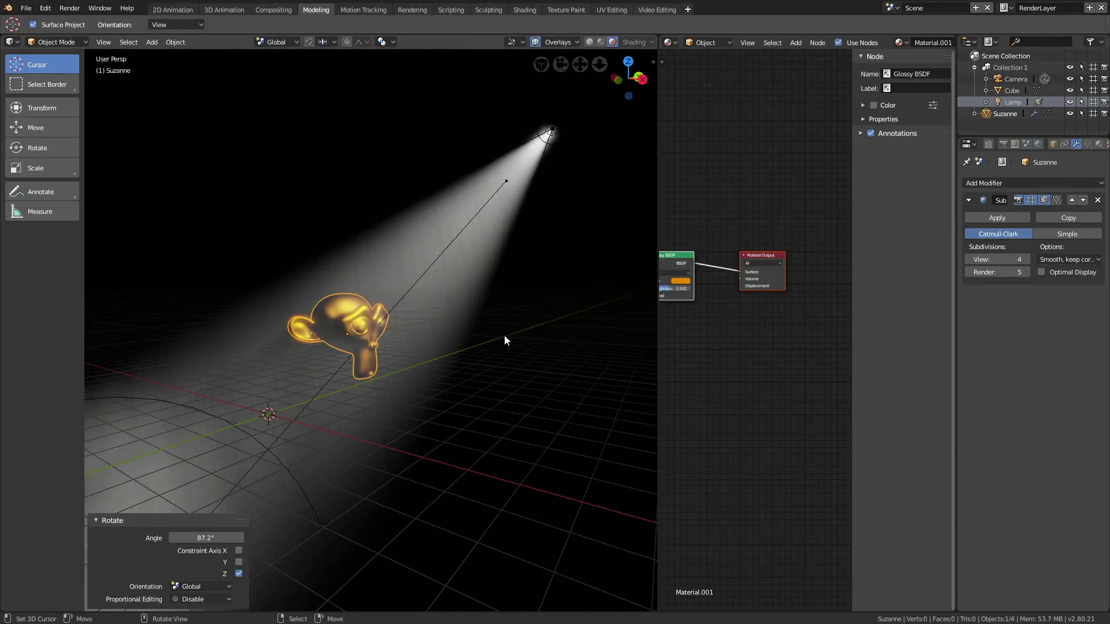
pyautogui.press('r')
pyautogui.click(523, 263)
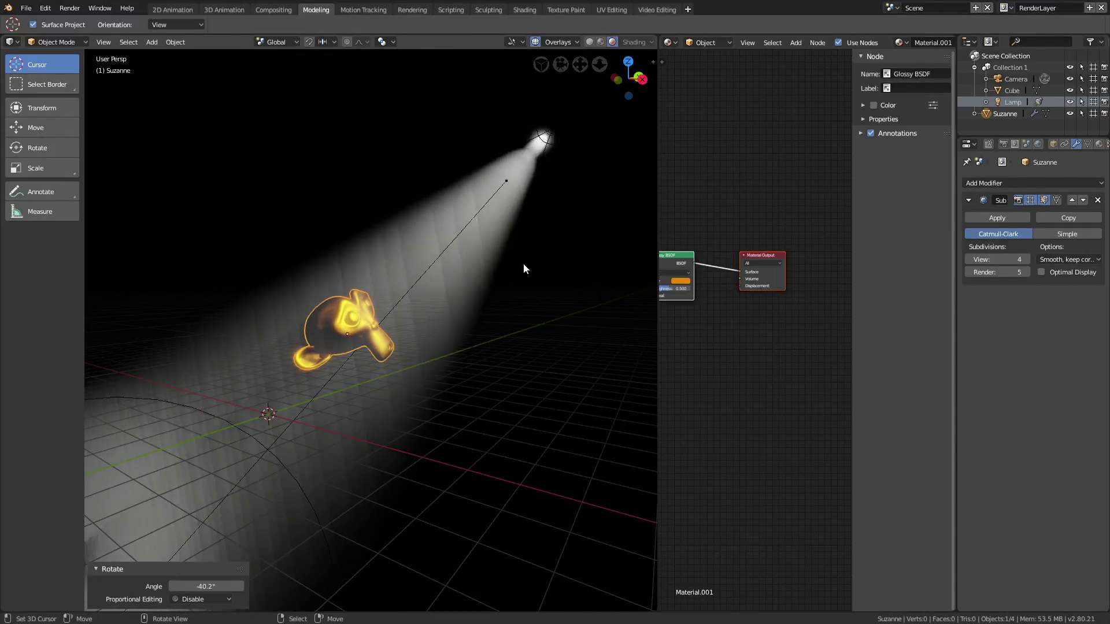
pyautogui.scroll(2, 519, 273)
pyautogui.scroll(-4, 518, 273)
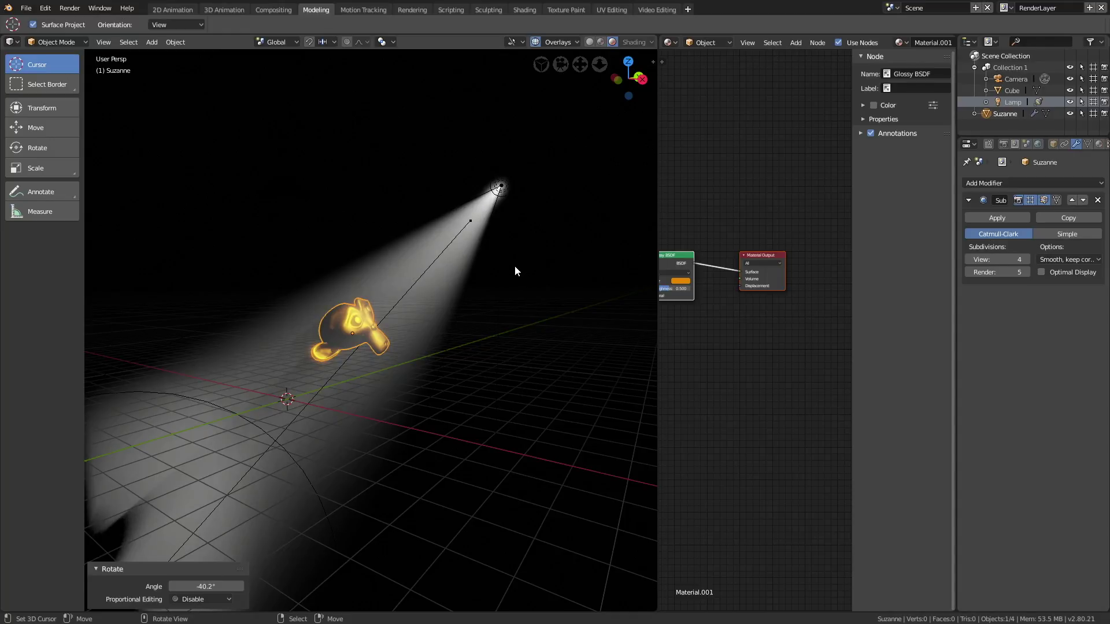
# Step: Turn off the viewport overlays, orbit around the monkey, and view the scene through the camera
pyautogui.click(538, 40)
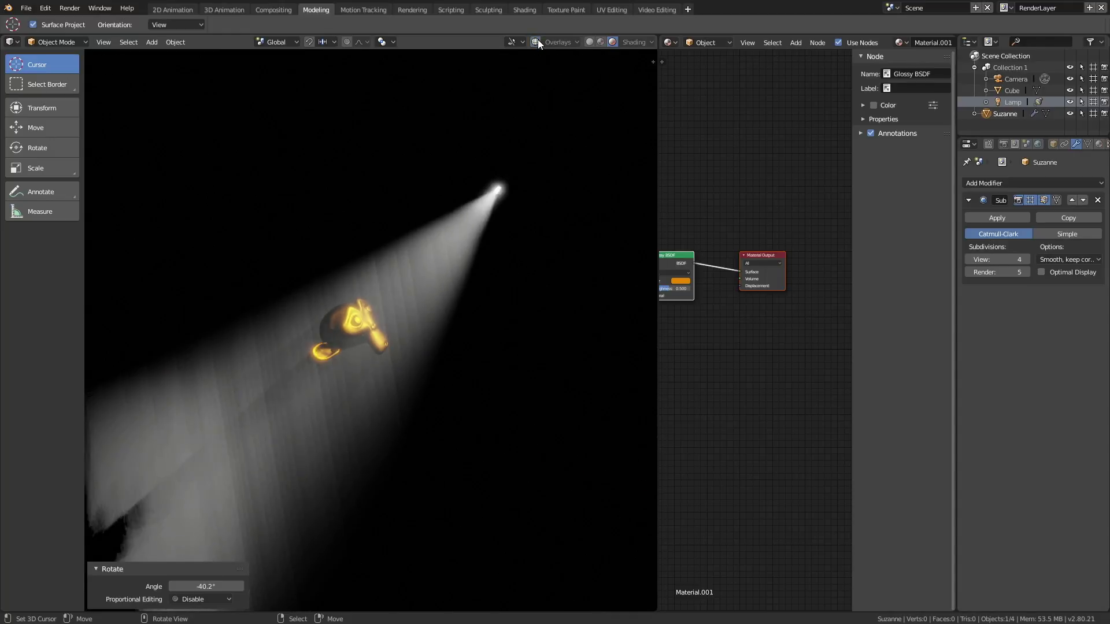
pyautogui.scroll(3, 511, 218)
pyautogui.scroll(-3, 520, 190)
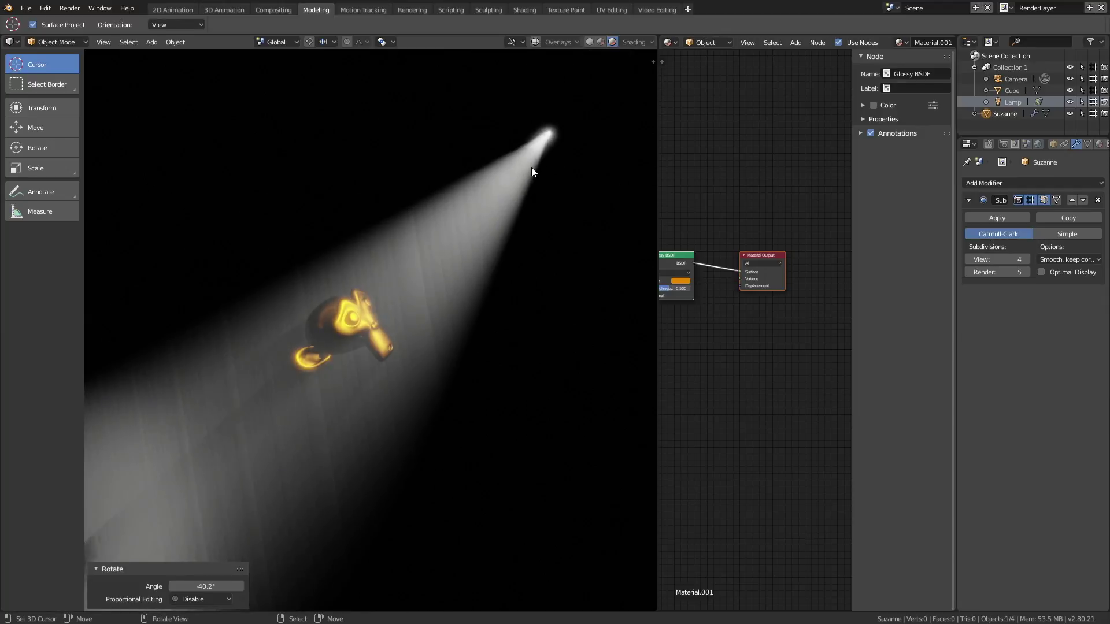
pyautogui.moveTo(532, 168)
pyautogui.mouseDown(button='middle')
pyautogui.moveTo(559, 179)
pyautogui.moveTo(520, 168)
pyautogui.moveTo(536, 172)
pyautogui.mouseUp(button='middle')
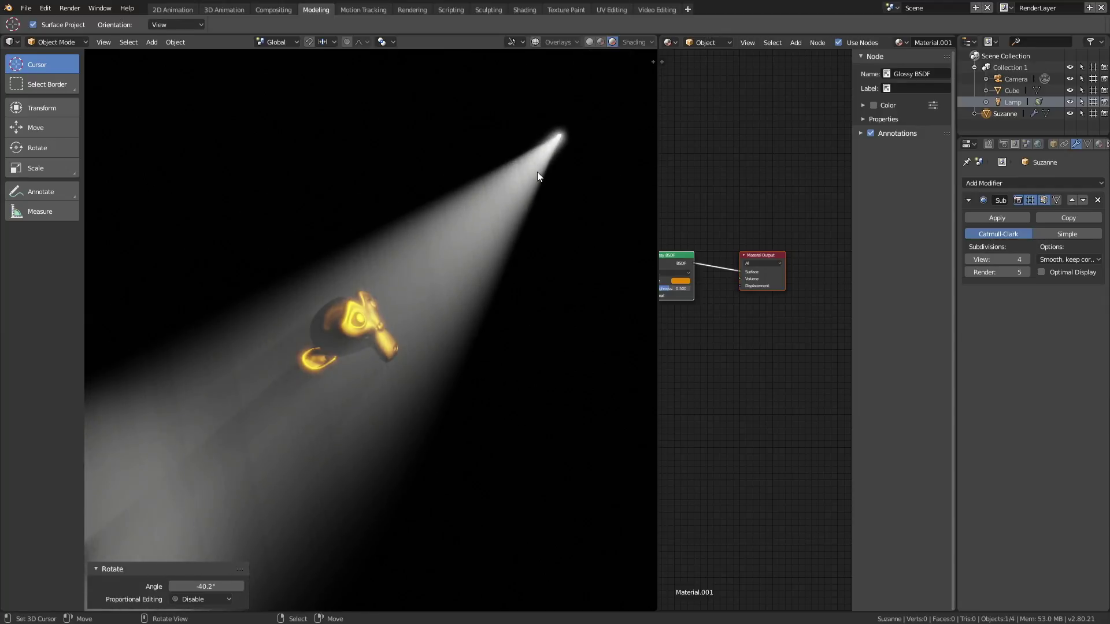
pyautogui.hotkey('shift', 'z')
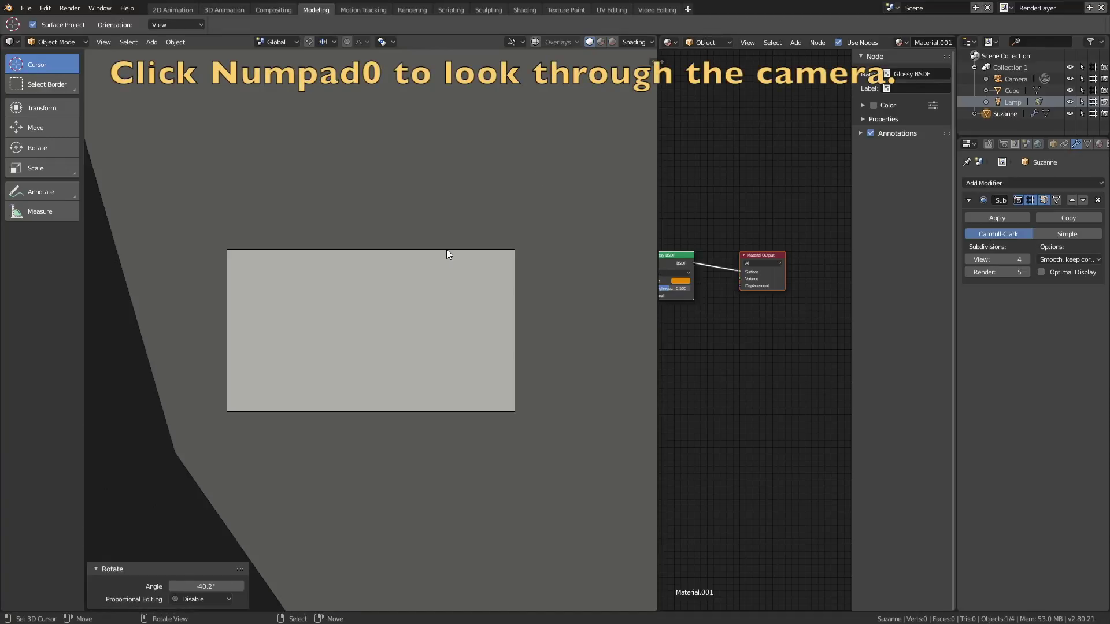
pyautogui.rightClick(446, 255)
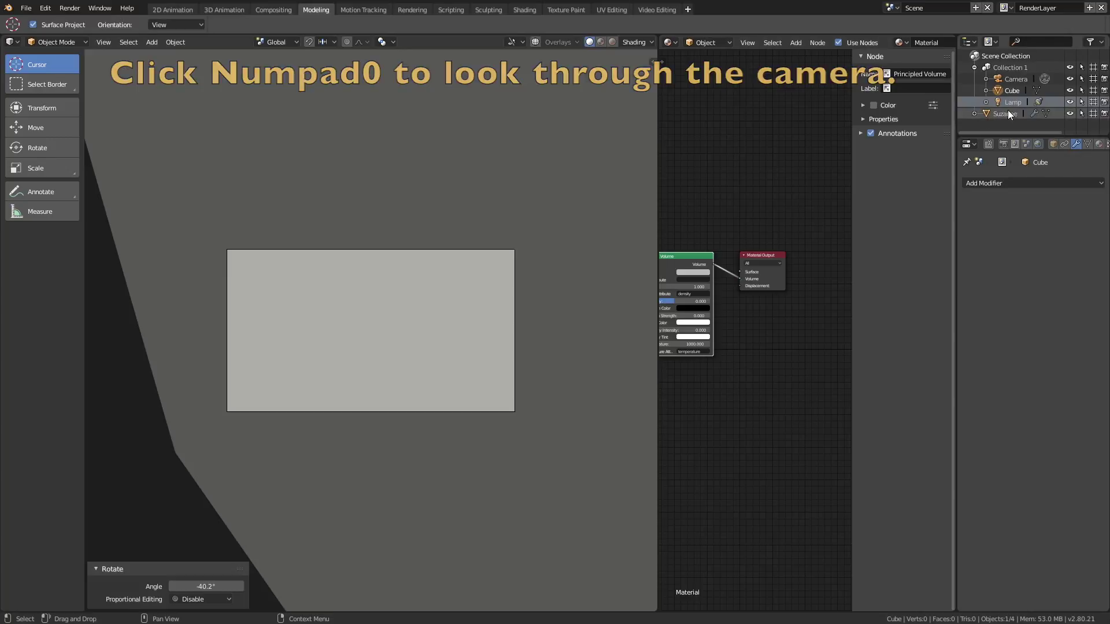
# Step: Pull the camera back about 14 m along its view axis to 16.603, -15.106, 11.577 m
pyautogui.click(1016, 80)
pyautogui.scroll(-1, 447, 249)
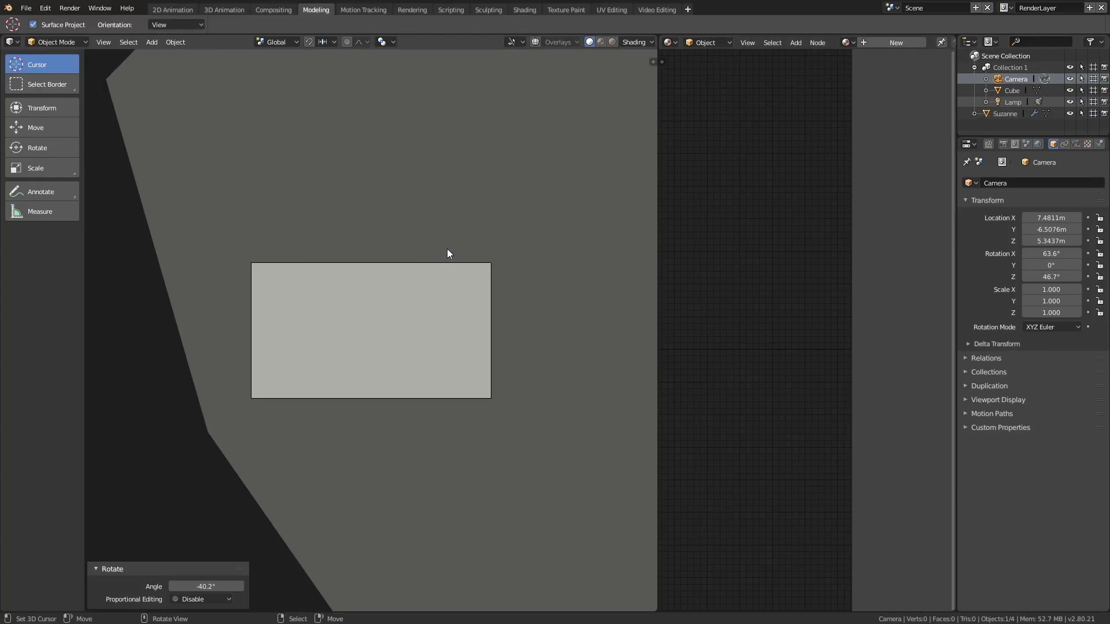
pyautogui.hotkey('shift', 'z')
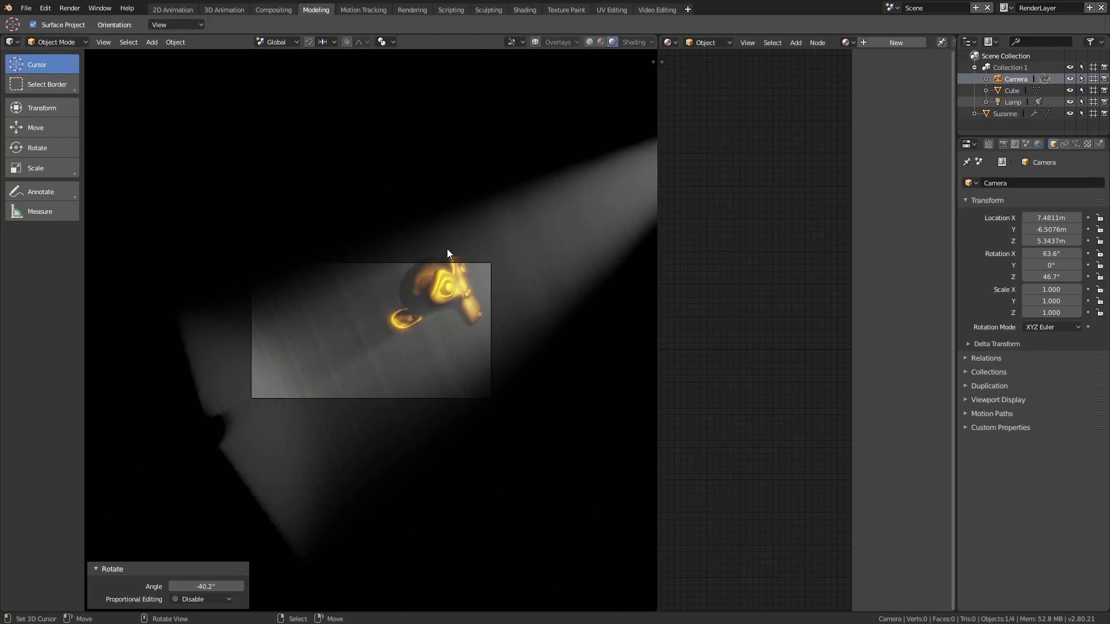
pyautogui.press('g')
pyautogui.moveTo(471, 239); pyautogui.dragTo(478, 343, button='middle')
pyautogui.click(477, 333)
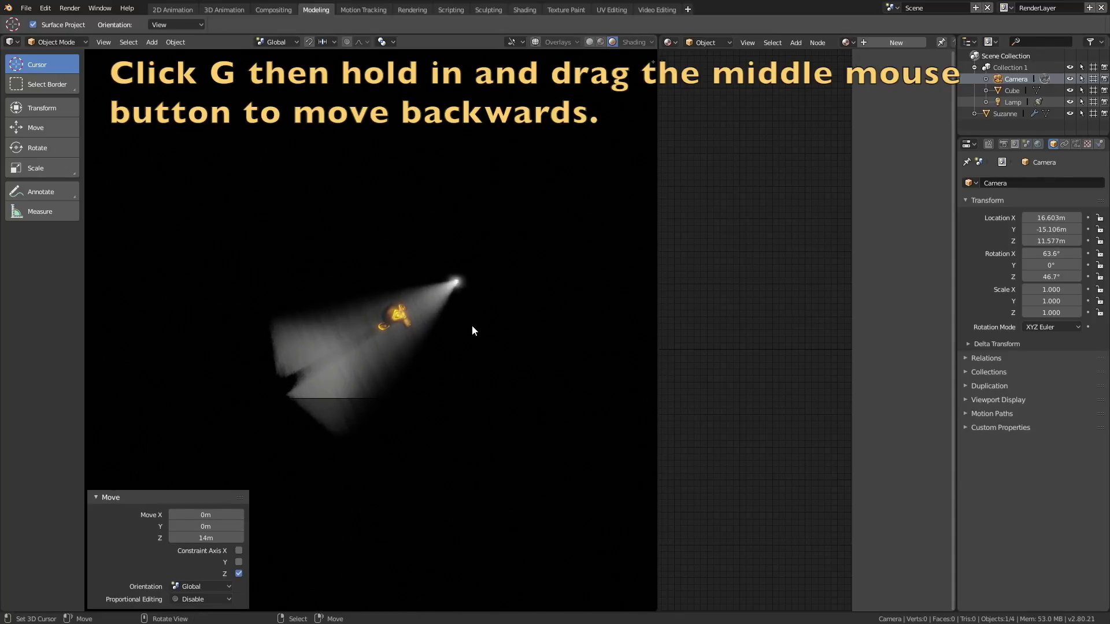
pyautogui.moveTo(474, 311); pyautogui.dragTo(363, 293, button='middle')
pyautogui.scroll(3, 361, 296)
pyautogui.scroll(2, 358, 296)
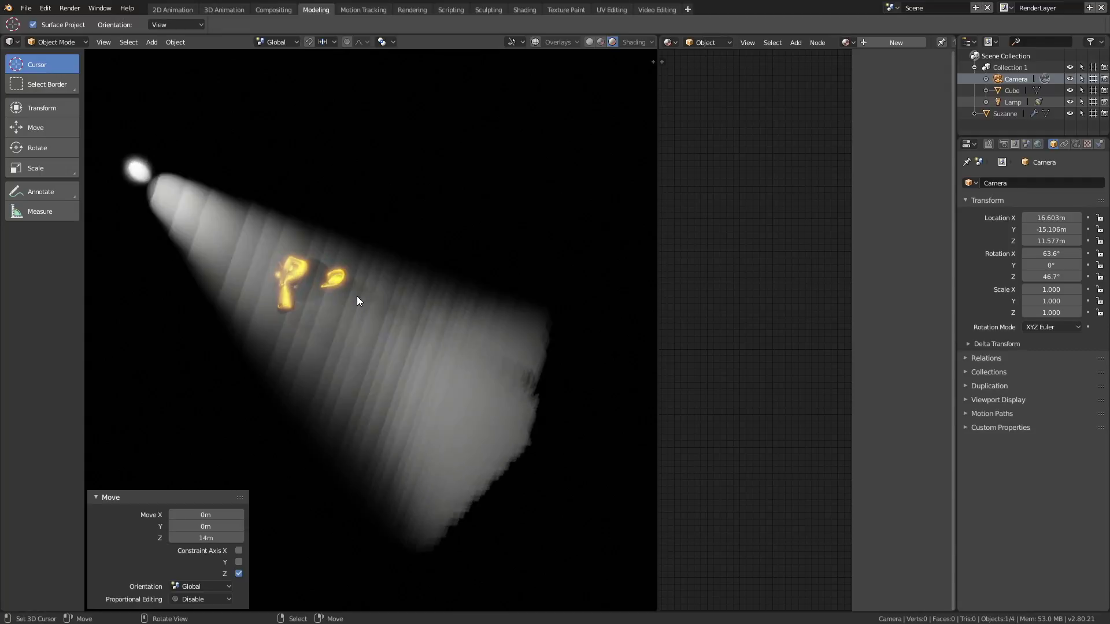
# Step: With Lock Camera to View, orbit the camera to X 13.107, Y 11.056, Z 8.0868 m, then unlock it
pyautogui.scroll(-5, 347, 289)
pyautogui.scroll(2, 347, 290)
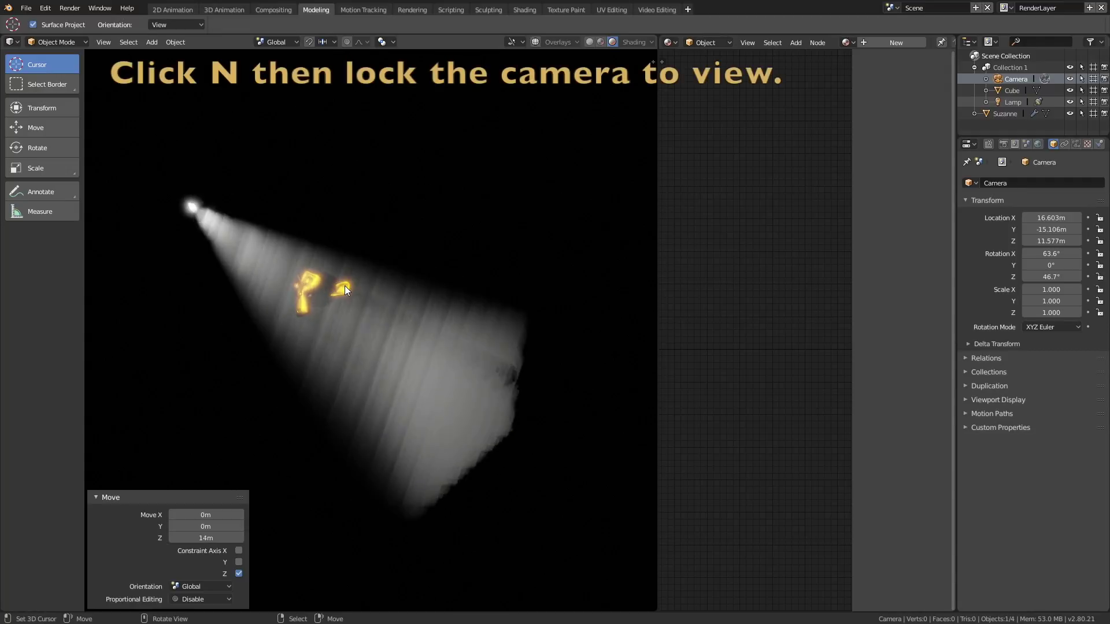
pyautogui.press('n')
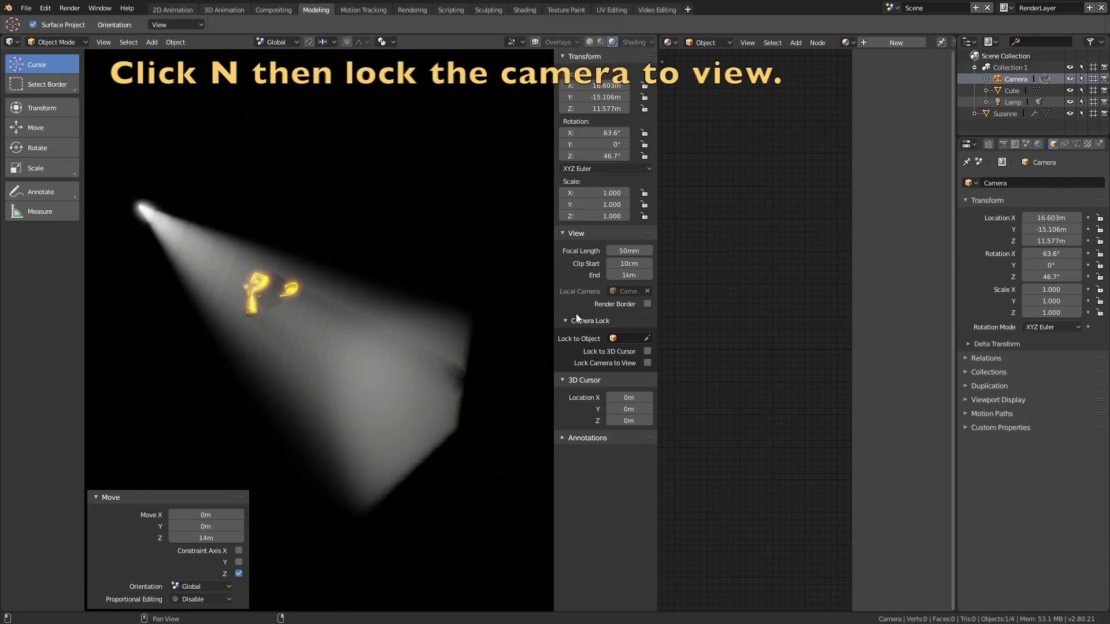
pyautogui.click(648, 362)
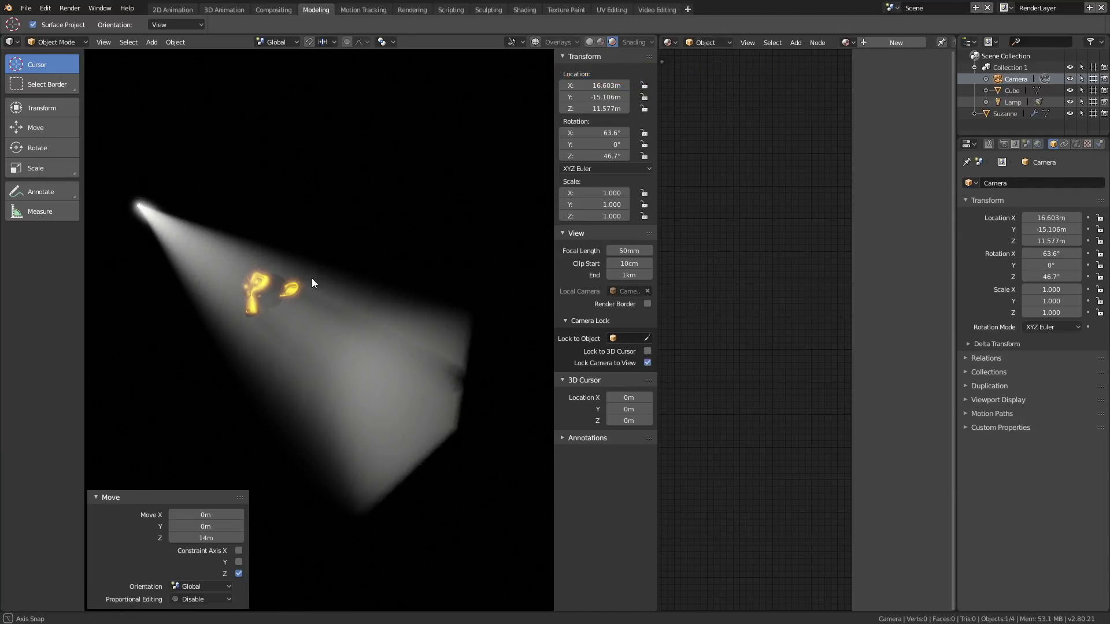
pyautogui.press('KP_0')
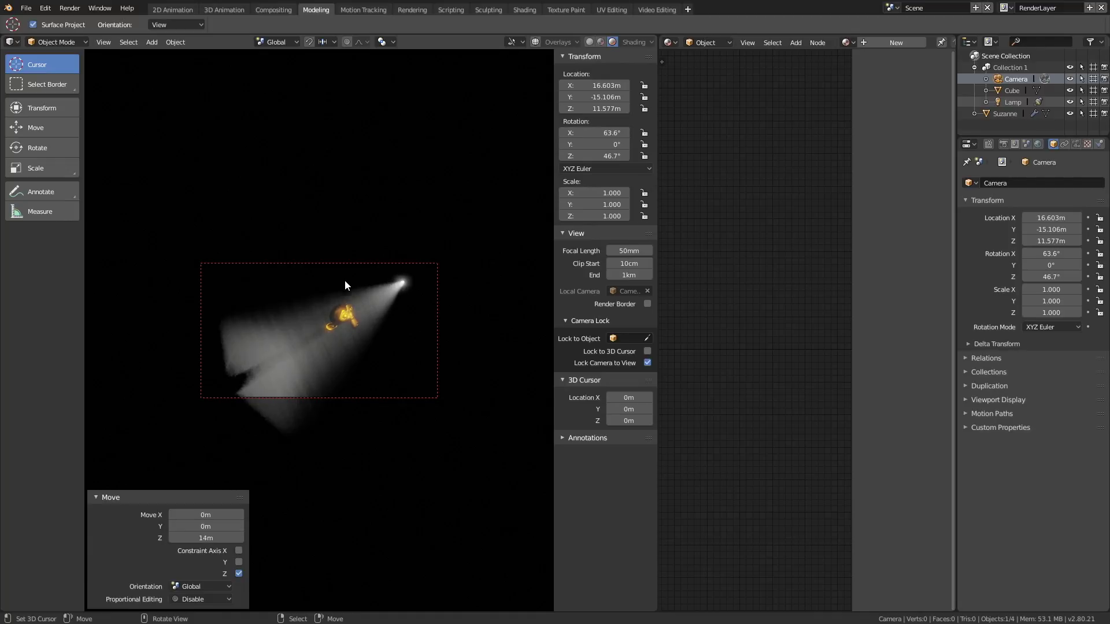
pyautogui.moveTo(345, 280); pyautogui.dragTo(398, 328, button='middle')
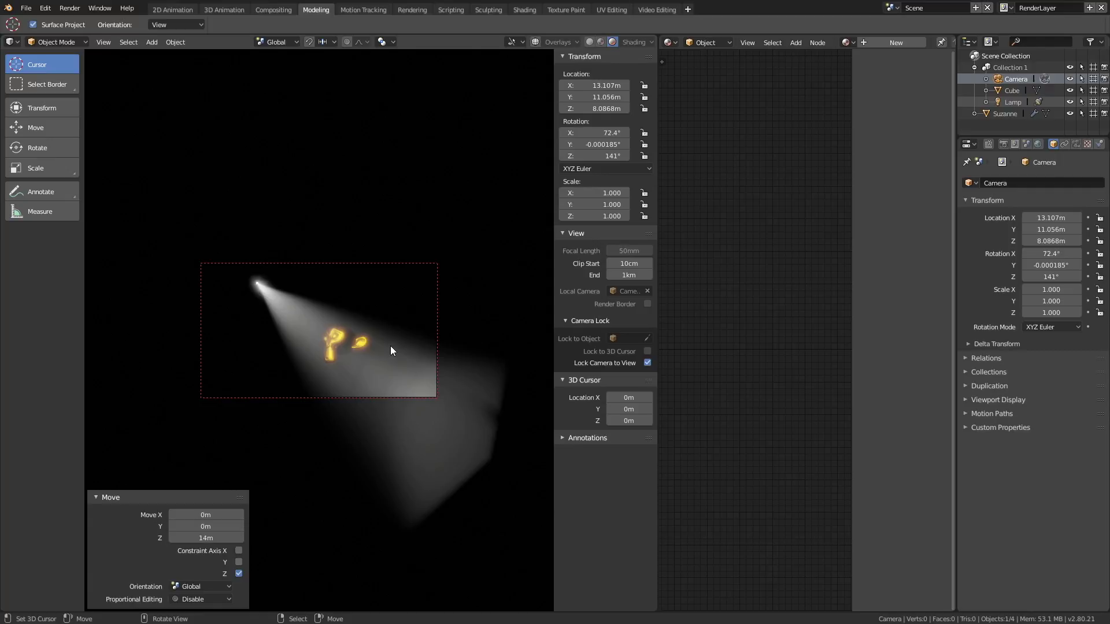
pyautogui.click(648, 363)
# Step: Tilt the camera 27.7° to rotation X 70.3°, Y 26.3°, Z 132°
pyautogui.scroll(5, 338, 295)
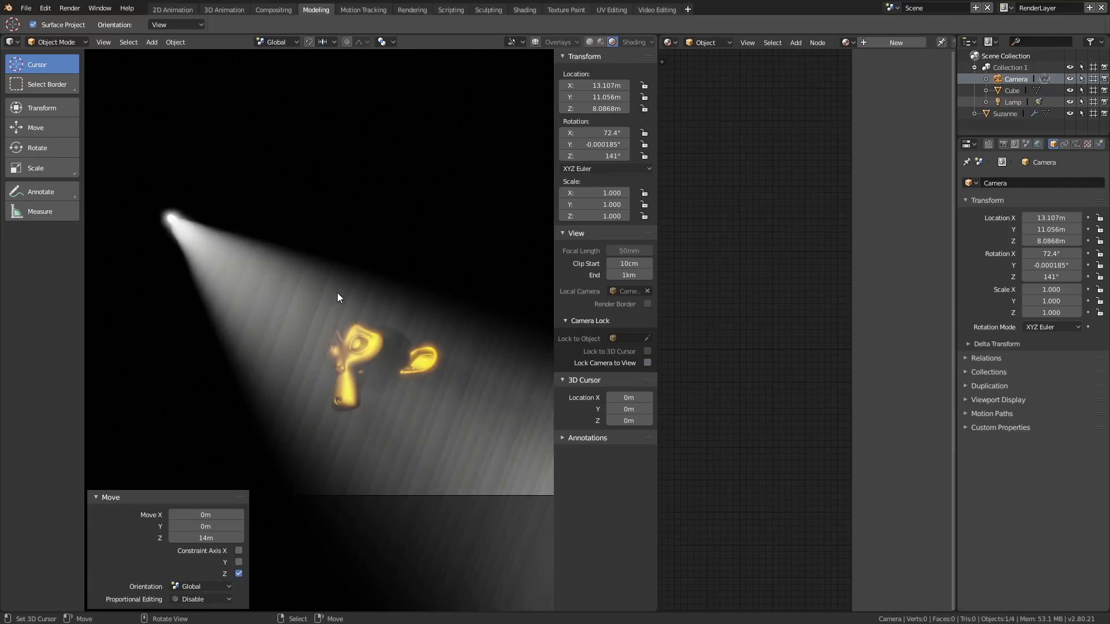
pyautogui.scroll(-2, 369, 258)
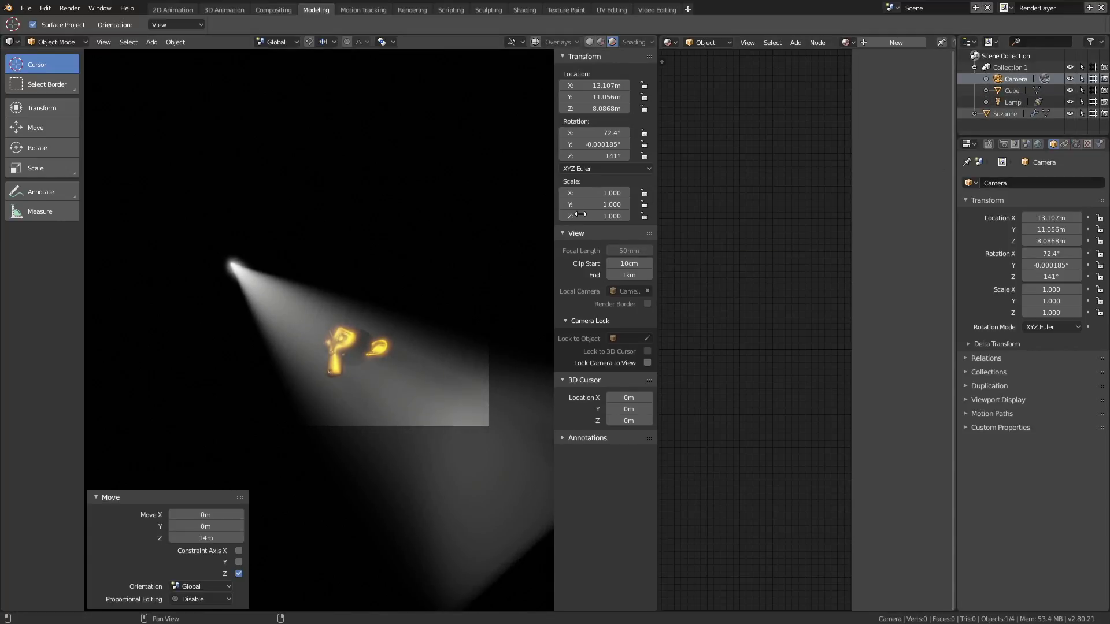
pyautogui.press('r')
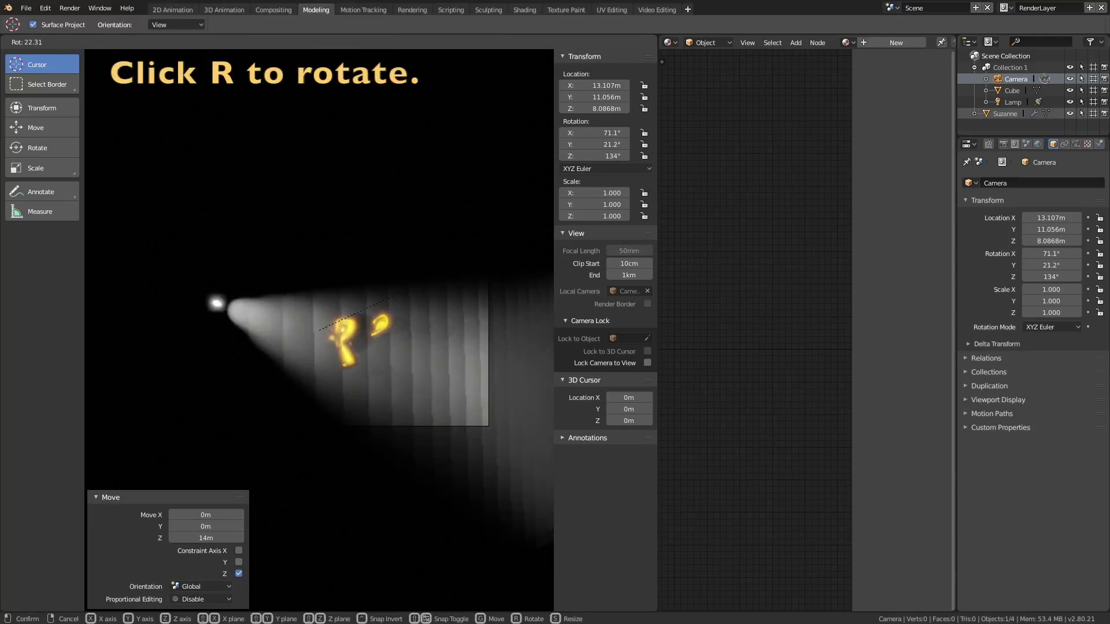
pyautogui.click(473, 280)
pyautogui.scroll(2, 386, 340)
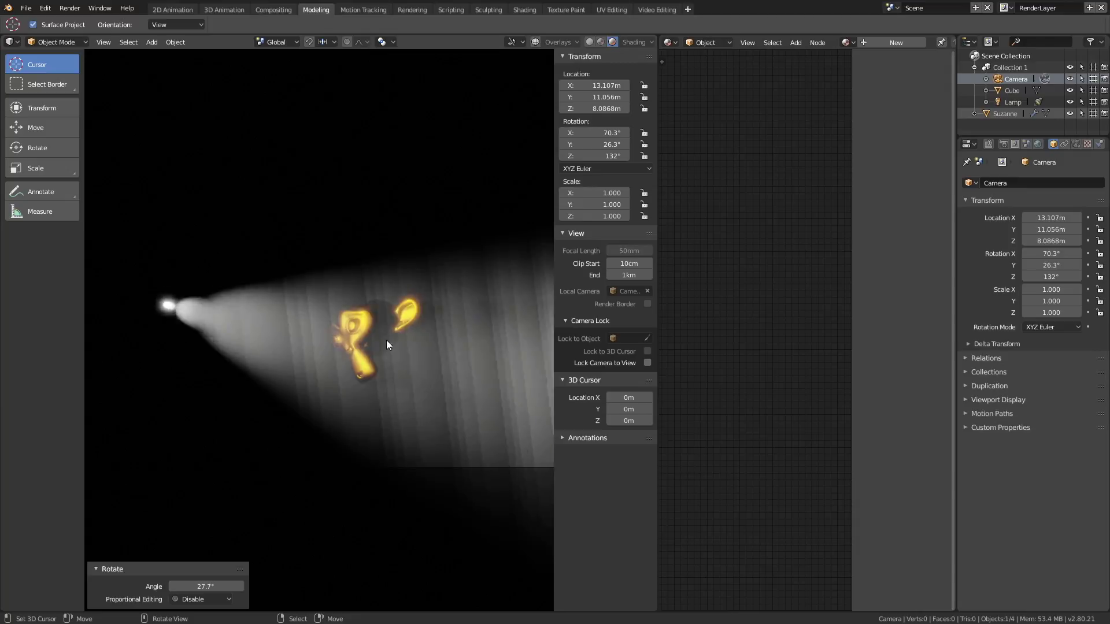
pyautogui.scroll(-3, 386, 344)
pyautogui.press('g')
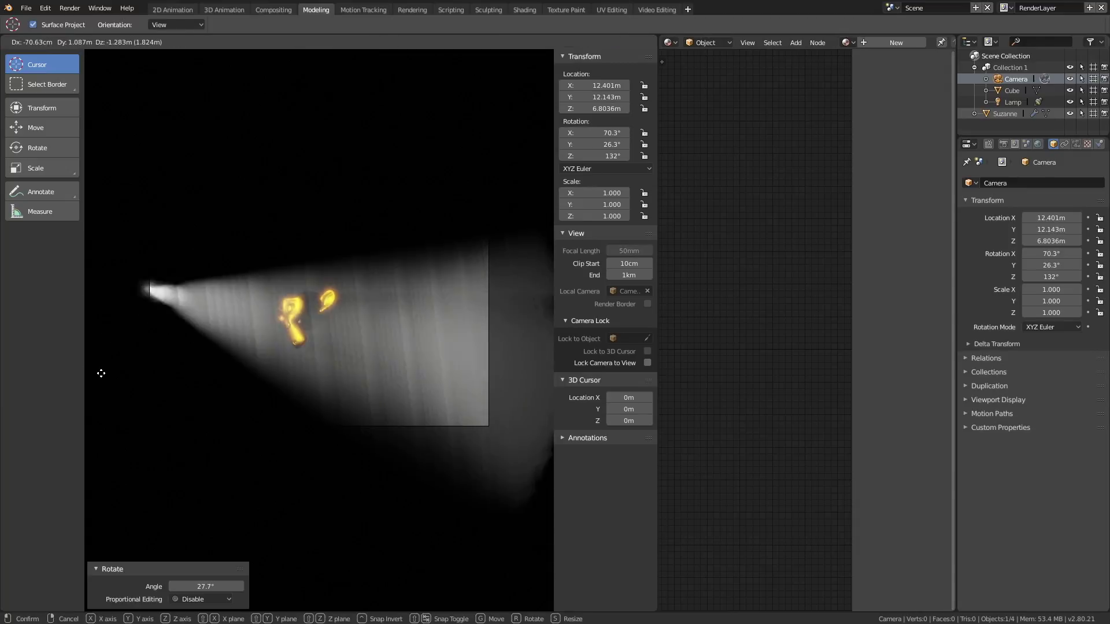
# Step: Confirm the camera nudge and rotate Suzanne to -38.4°, -17.4°, 102°
pyautogui.click(344, 299)
pyautogui.scroll(2, 344, 300)
pyautogui.click(365, 271)
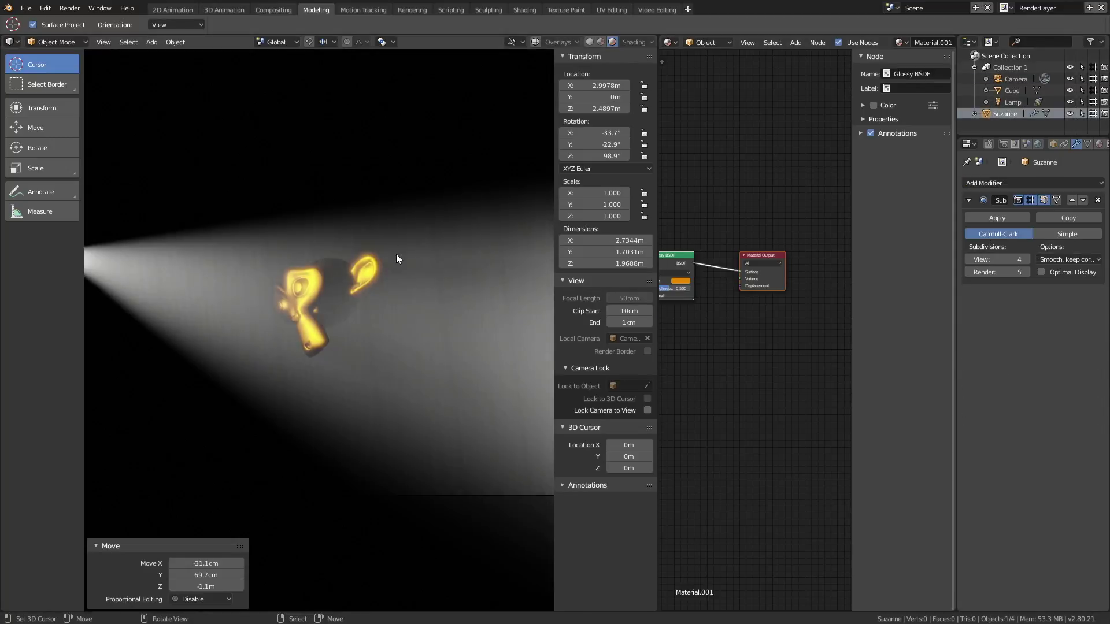
pyautogui.press('r')
pyautogui.click(428, 286)
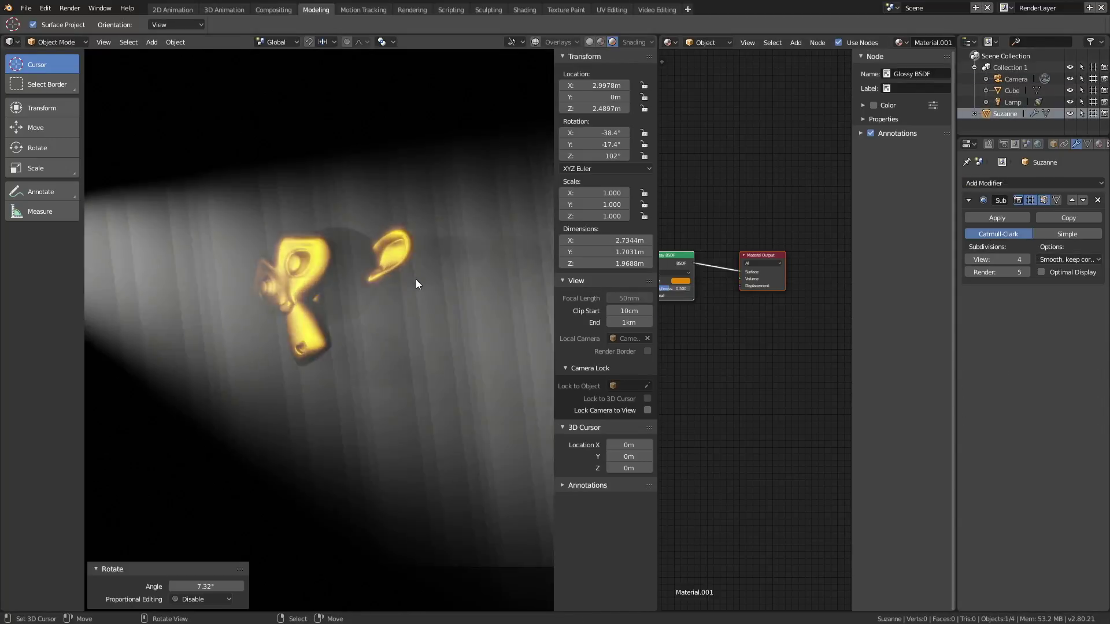
pyautogui.scroll(-3, 439, 286)
# Step: Scale Suzanne up to 1.52 and set its Glossy Color to orange-gold
pyautogui.click(1100, 144)
pyautogui.click(1064, 325)
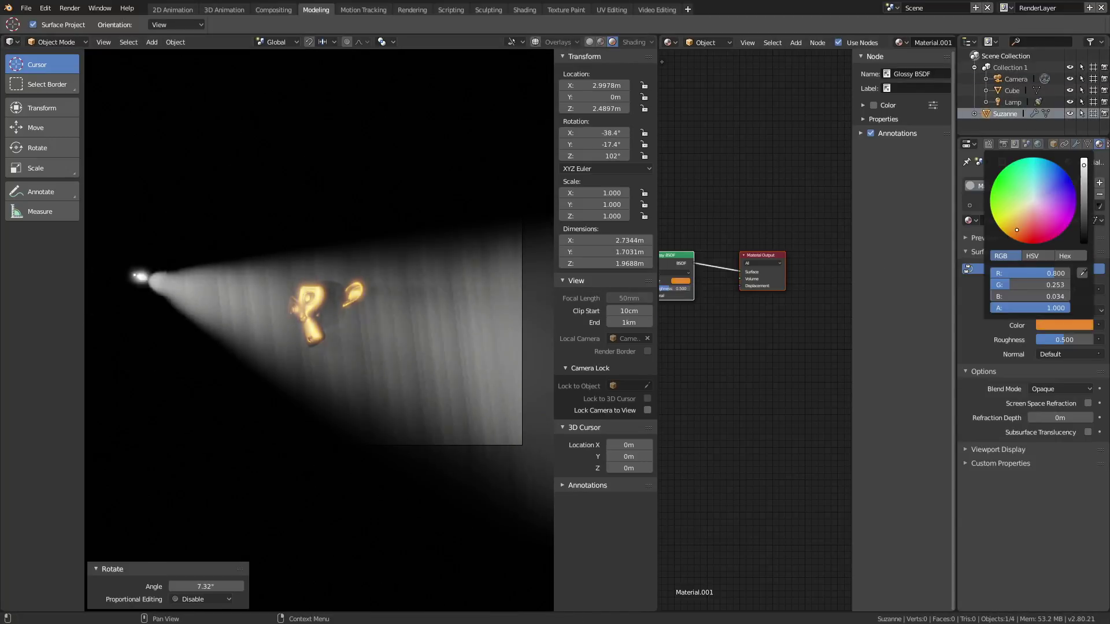
pyautogui.moveTo(1018, 230)
pyautogui.mouseDown()
pyautogui.moveTo(1035, 237)
pyautogui.moveTo(1000, 223)
pyautogui.moveTo(1066, 173)
pyautogui.moveTo(1043, 173)
pyautogui.moveTo(1007, 219)
pyautogui.mouseUp()
pyautogui.press('s')
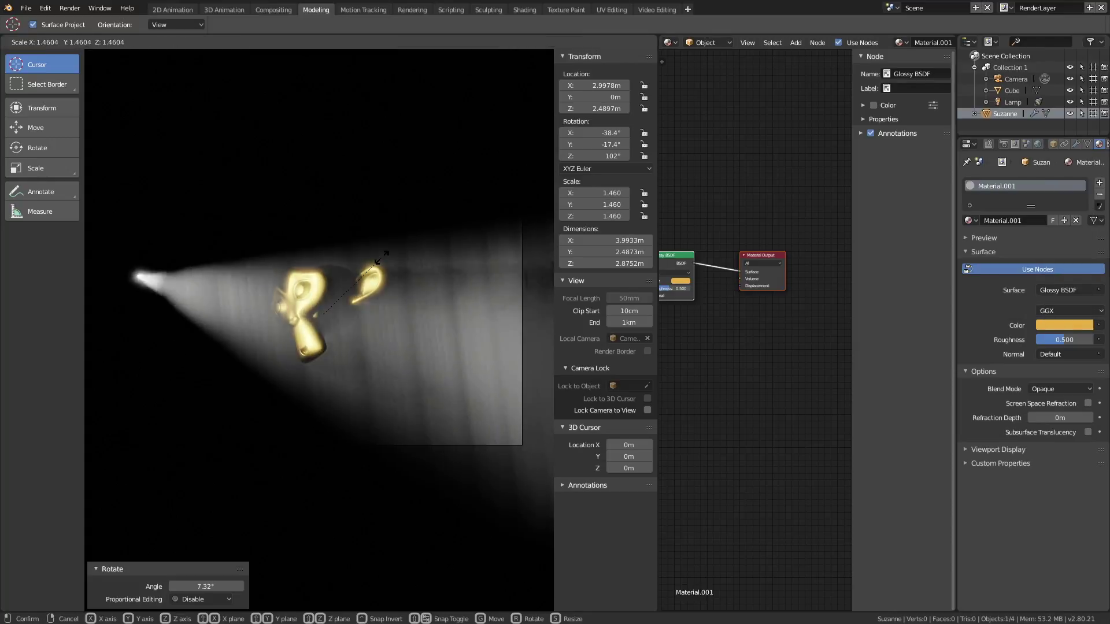
pyautogui.click(384, 254)
pyautogui.click(1056, 322)
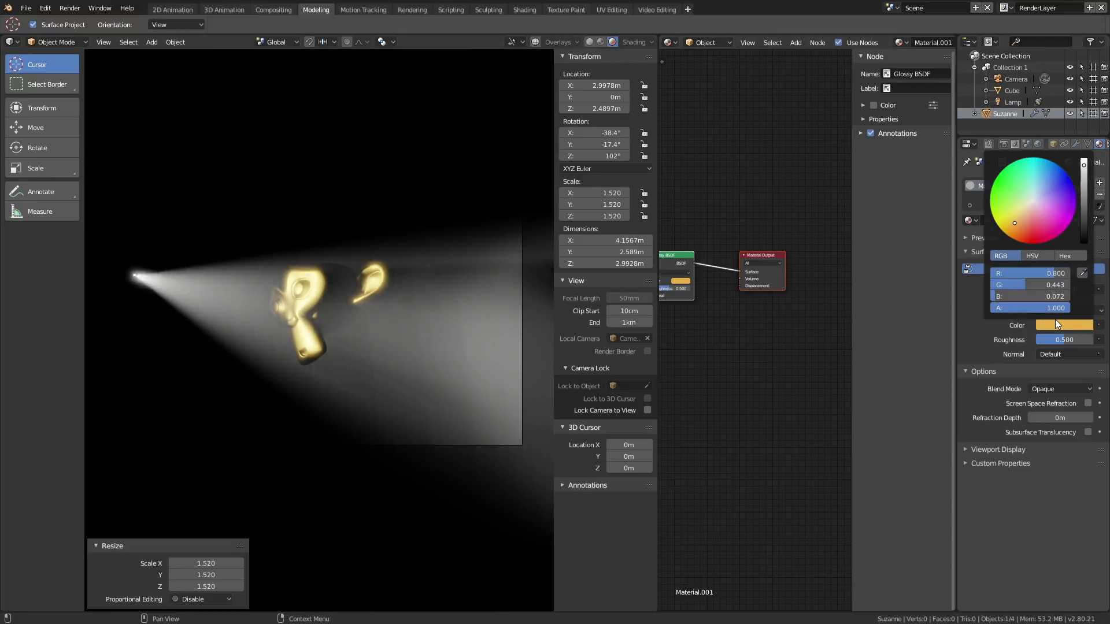
pyautogui.click(1012, 230)
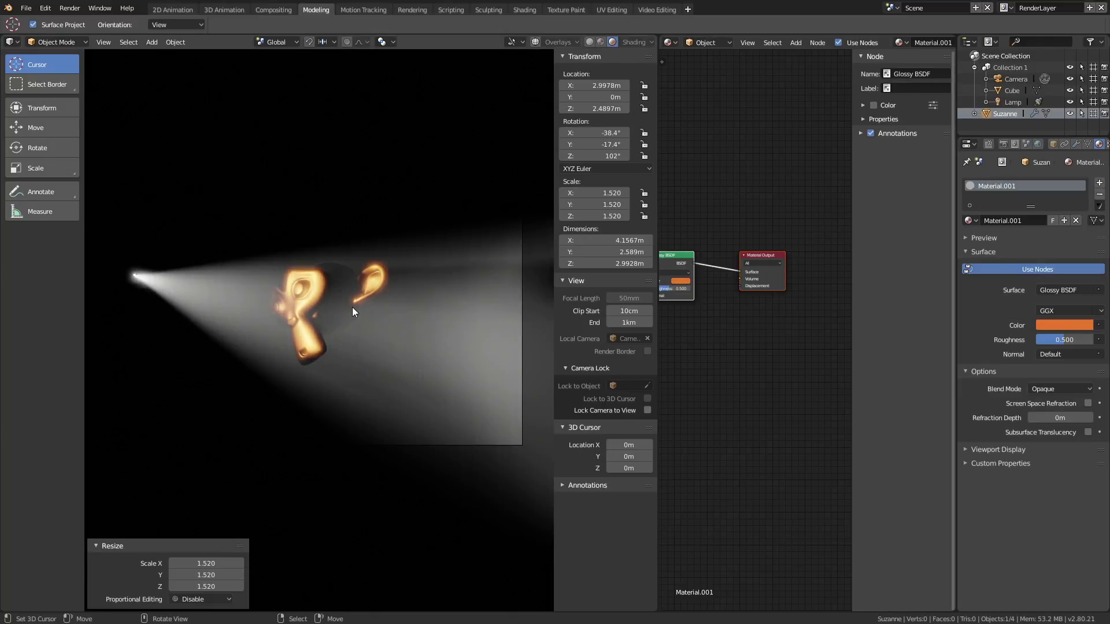
pyautogui.scroll(-2, 352, 311)
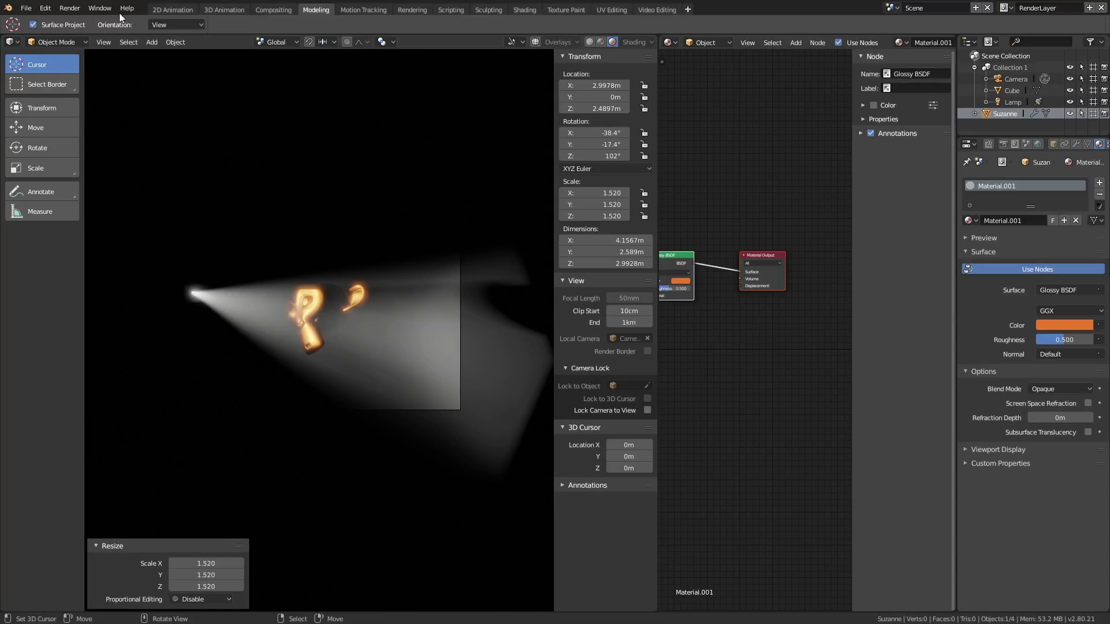
# Step: Save the scene as untitled.blend in the Volumetric folder
pyautogui.click(70, 8)
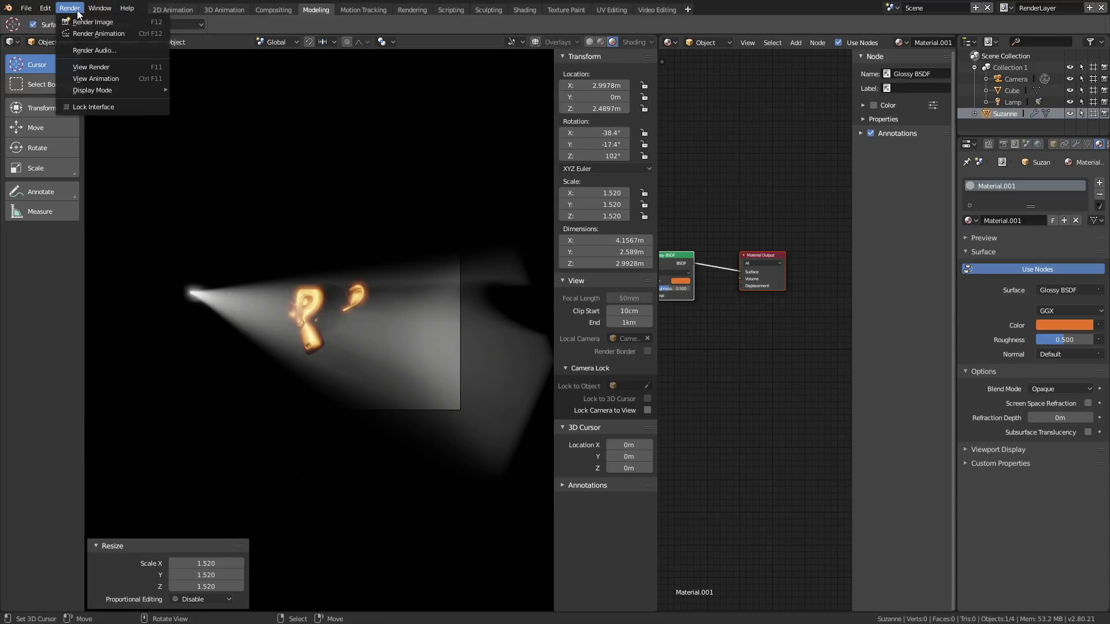
pyautogui.moveTo(26, 8)
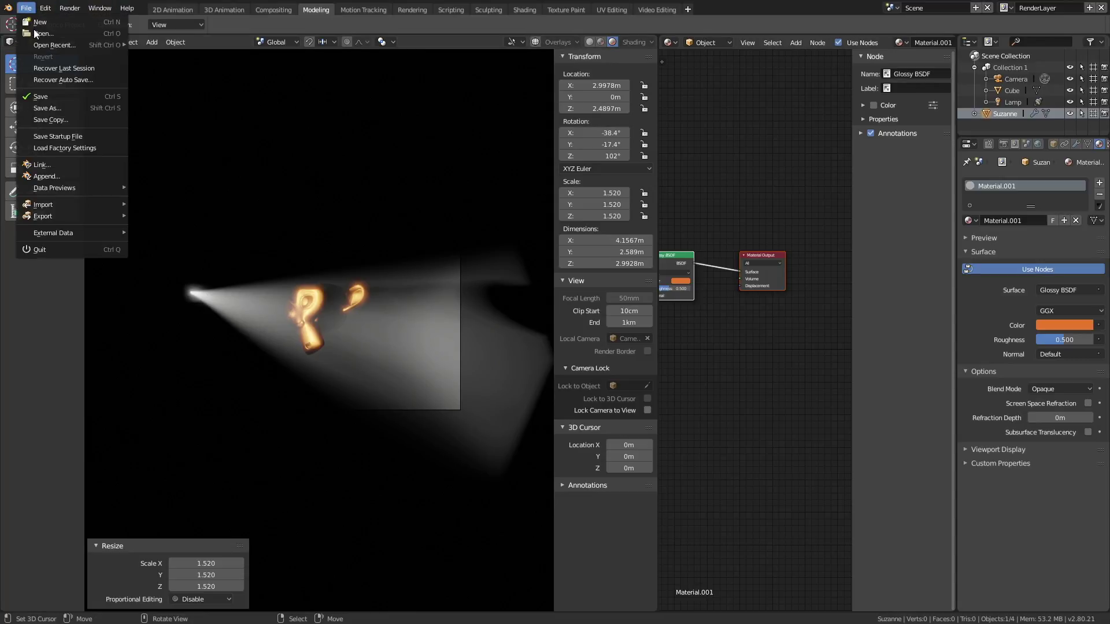
pyautogui.click(51, 106)
pyautogui.click(188, 70)
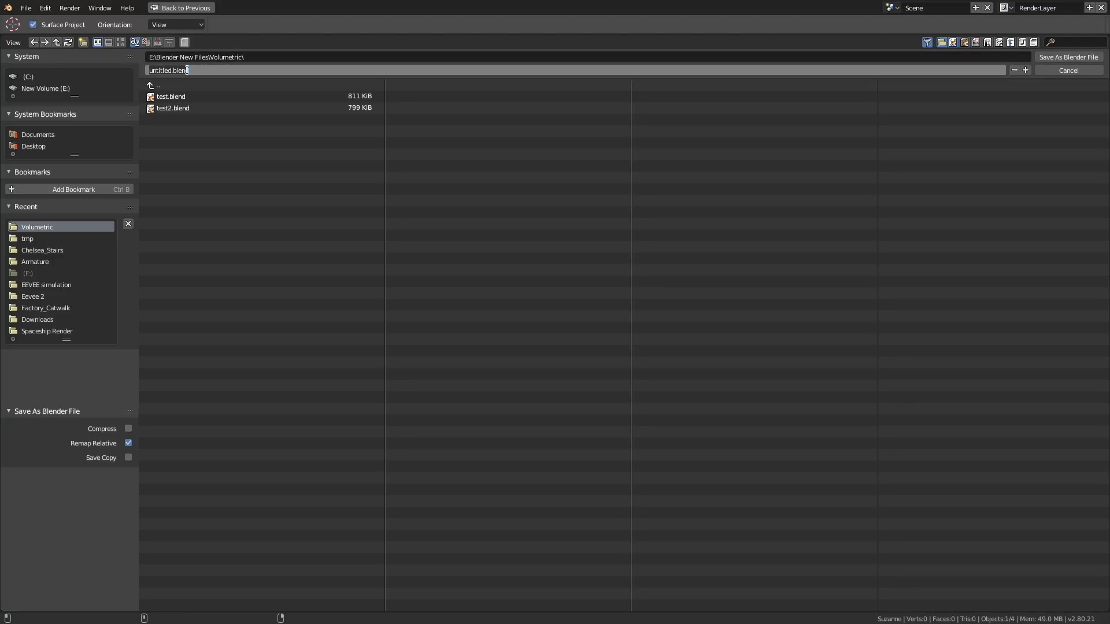
pyautogui.press('Return')
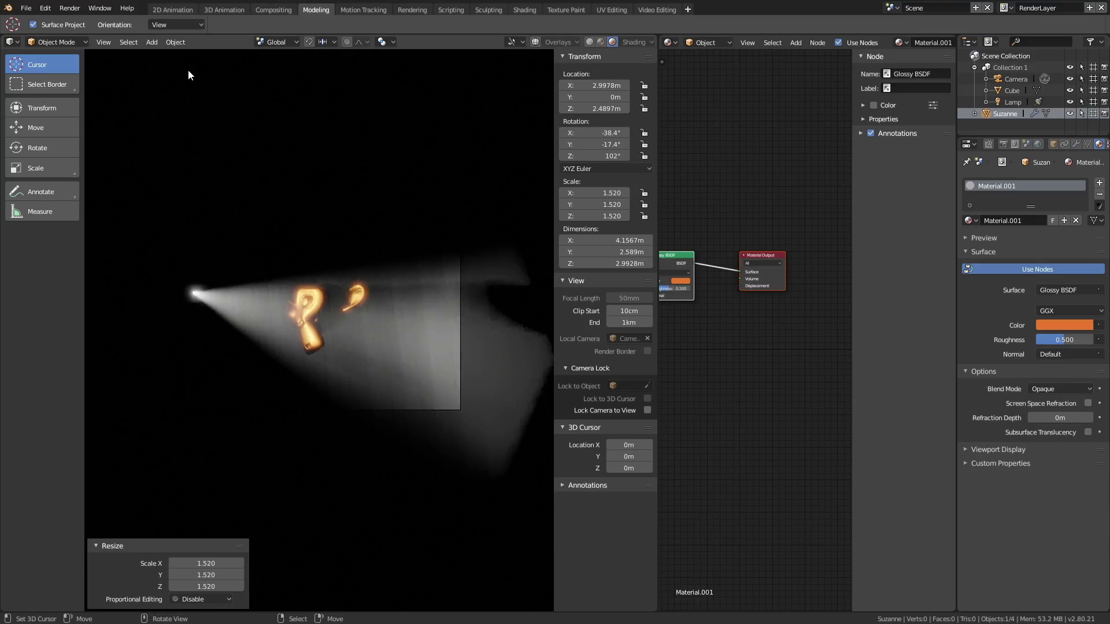
pyautogui.click(77, 10)
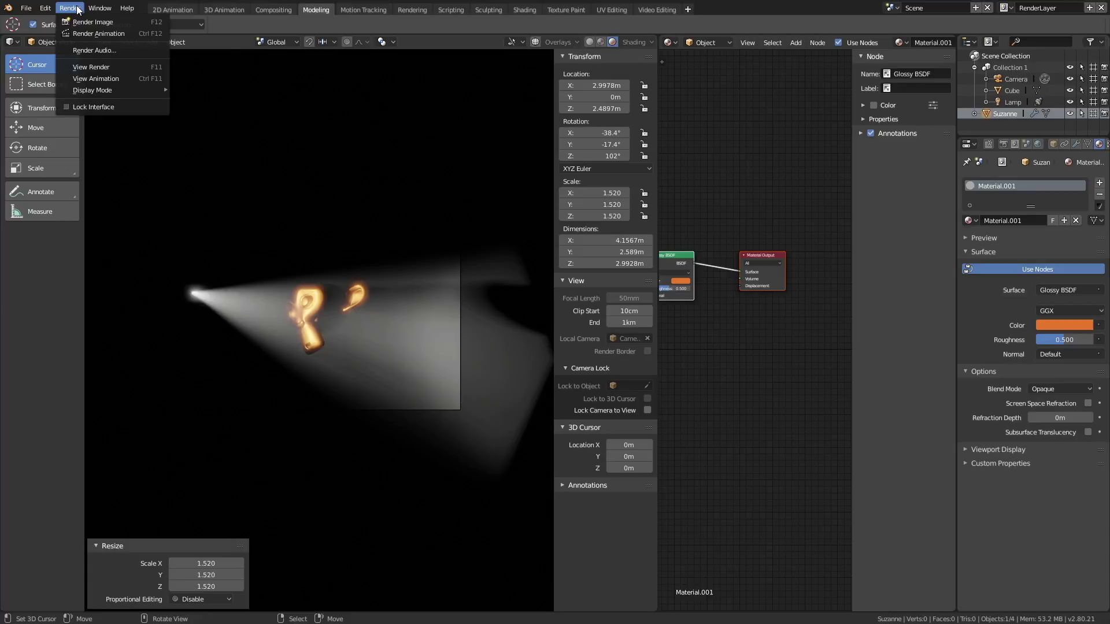
# Step: Run Render Image from the Render menu to render the camera view
pyautogui.click(84, 22)
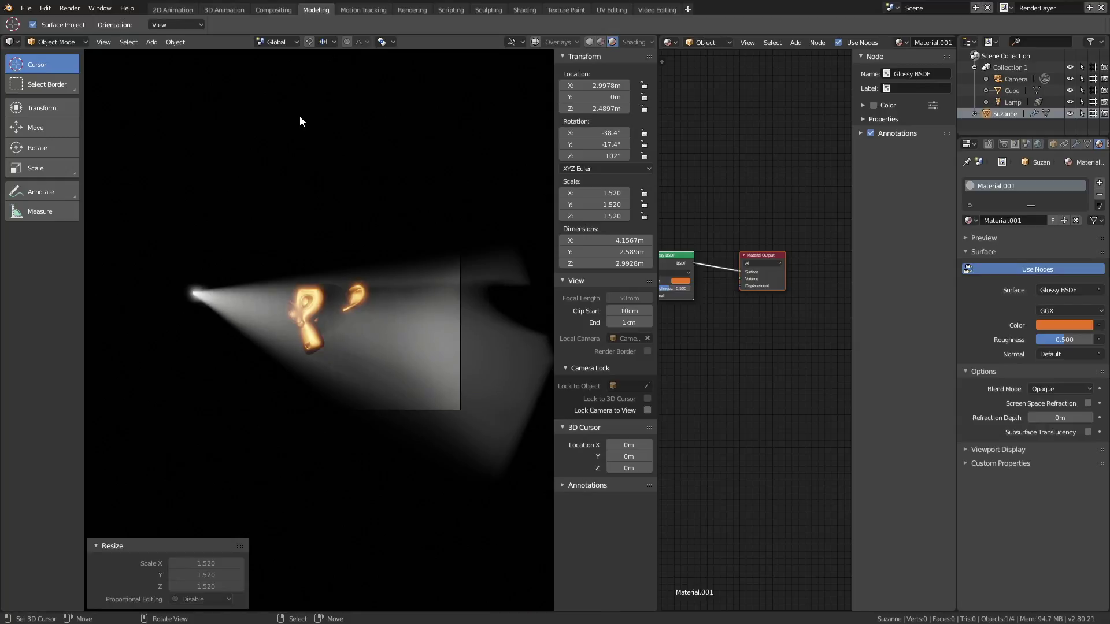
# Step: Switch the node area to the UV/Image Editor showing Render Result, fitted to the view
pyautogui.scroll(3, 312, 159)
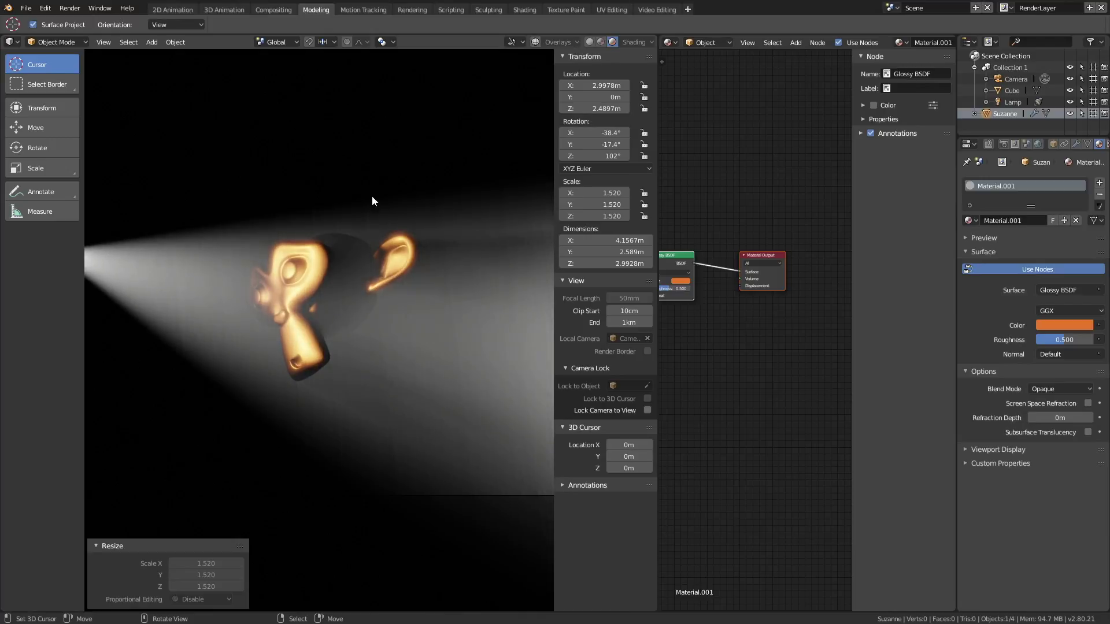
pyautogui.click(668, 42)
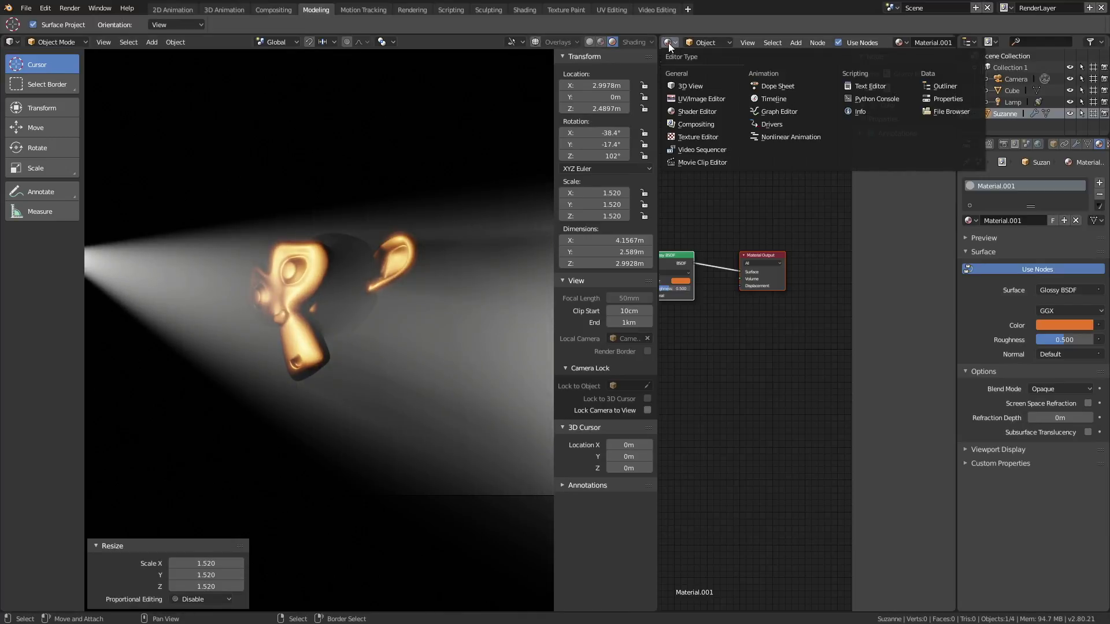
pyautogui.click(697, 98)
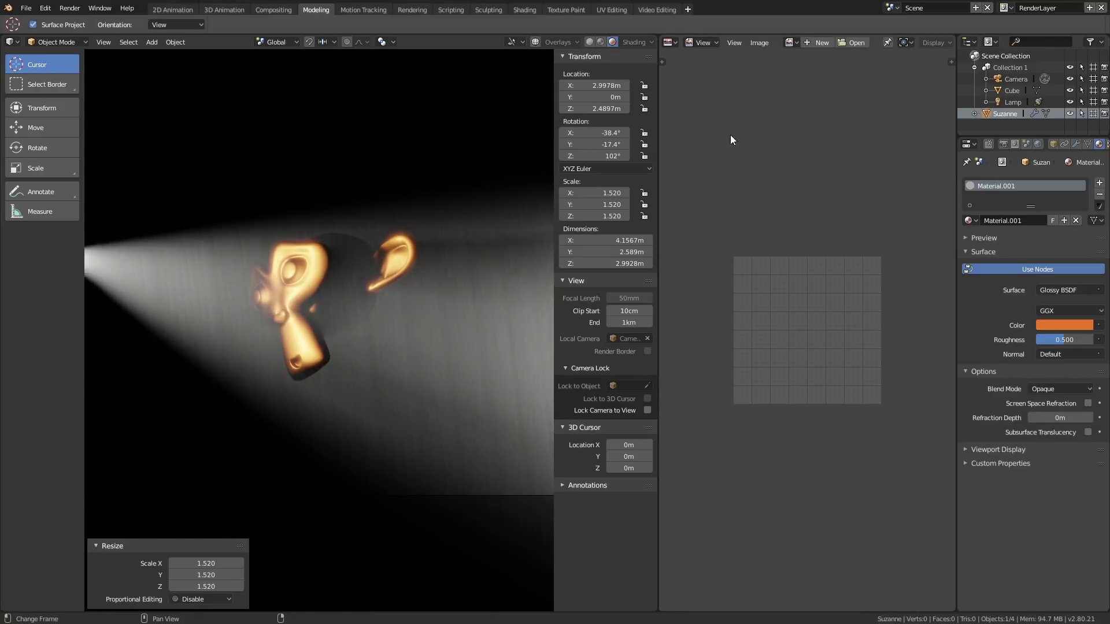
pyautogui.click(791, 43)
pyautogui.click(809, 62)
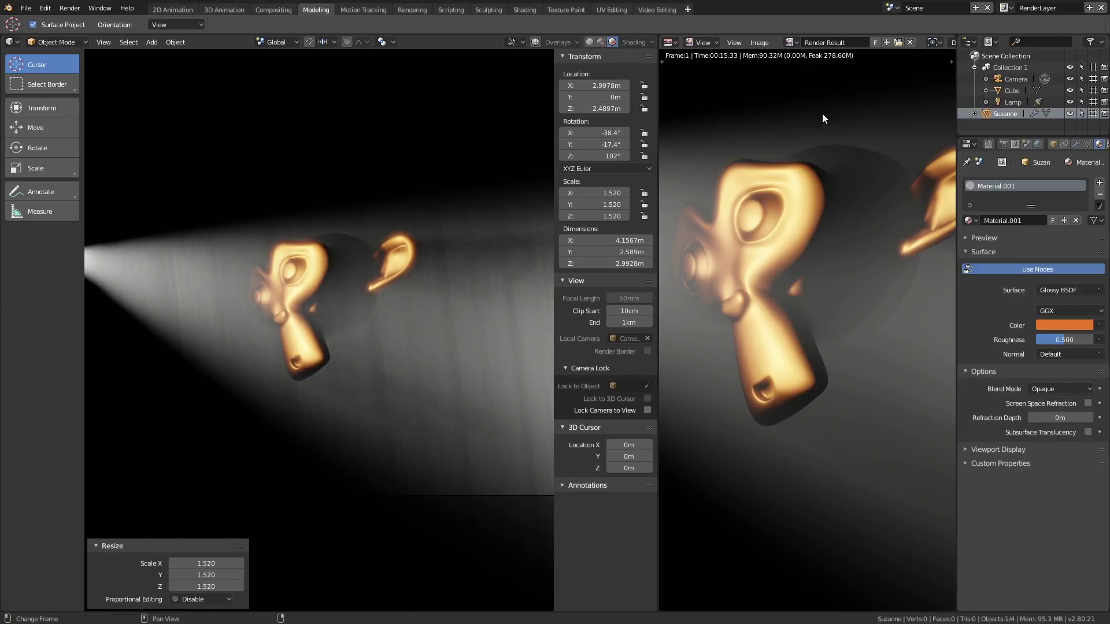
pyautogui.press('Home')
pyautogui.scroll(-1, 836, 199)
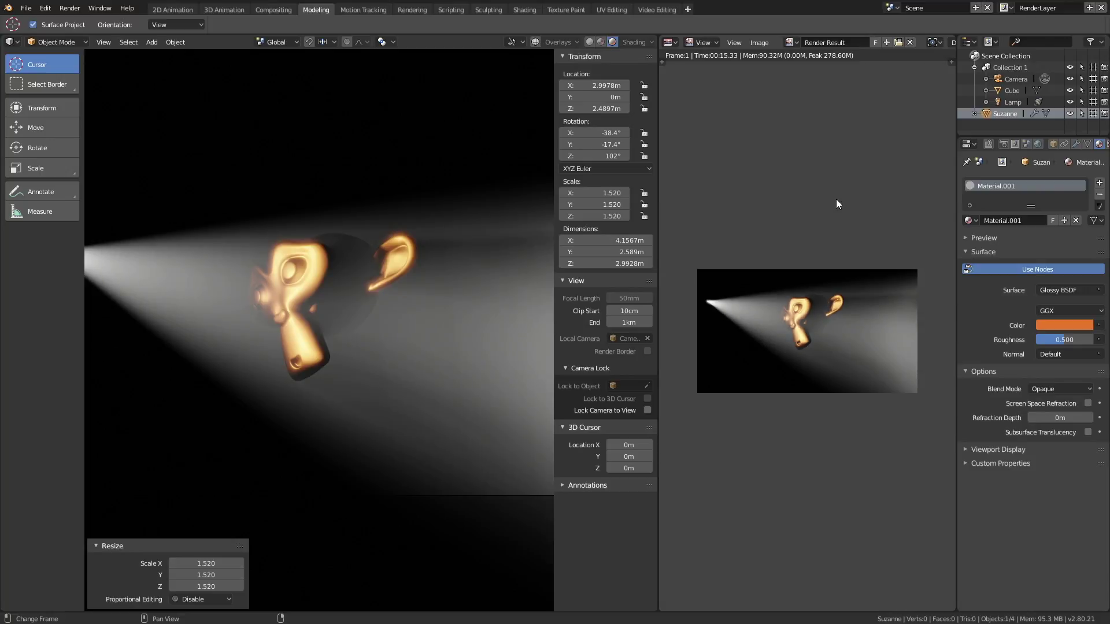